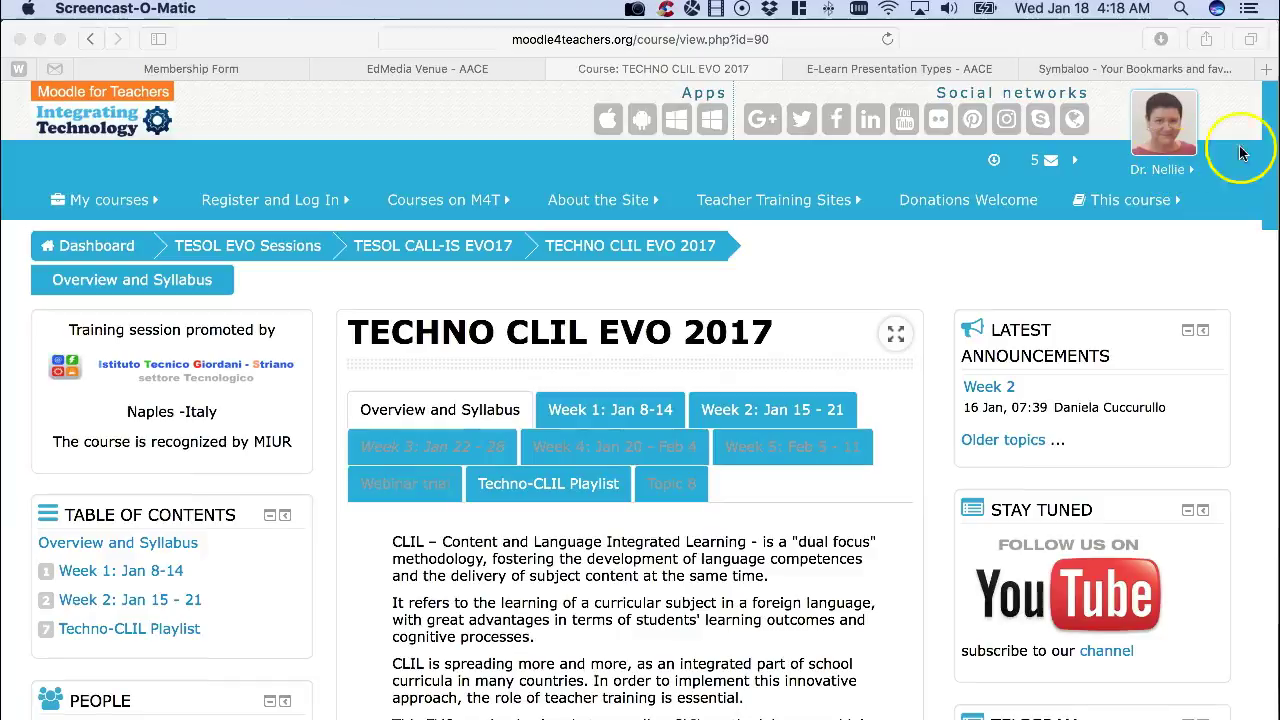
# - Open the User Preferences page from the user menu's Preferences submenu
pyautogui.click(1167, 174)
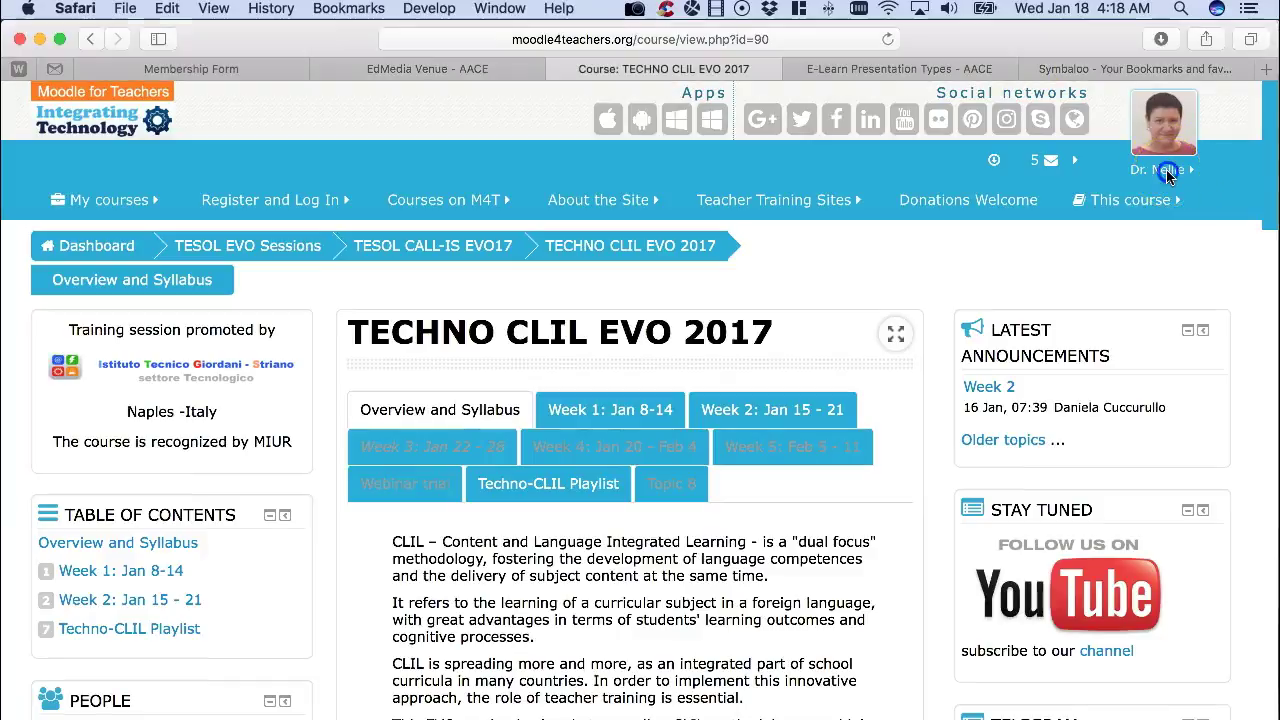
pyautogui.click(1160, 175)
pyautogui.click(1152, 174)
pyautogui.click(1152, 174)
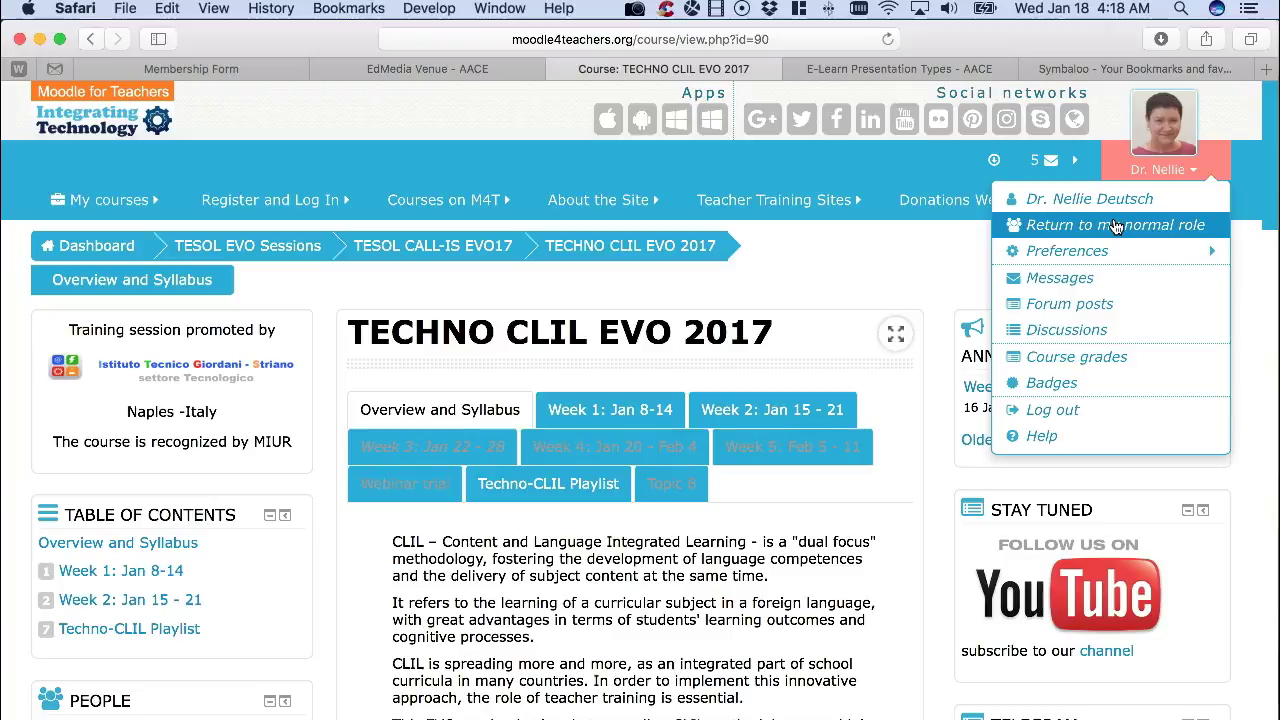
pyautogui.click(1098, 248)
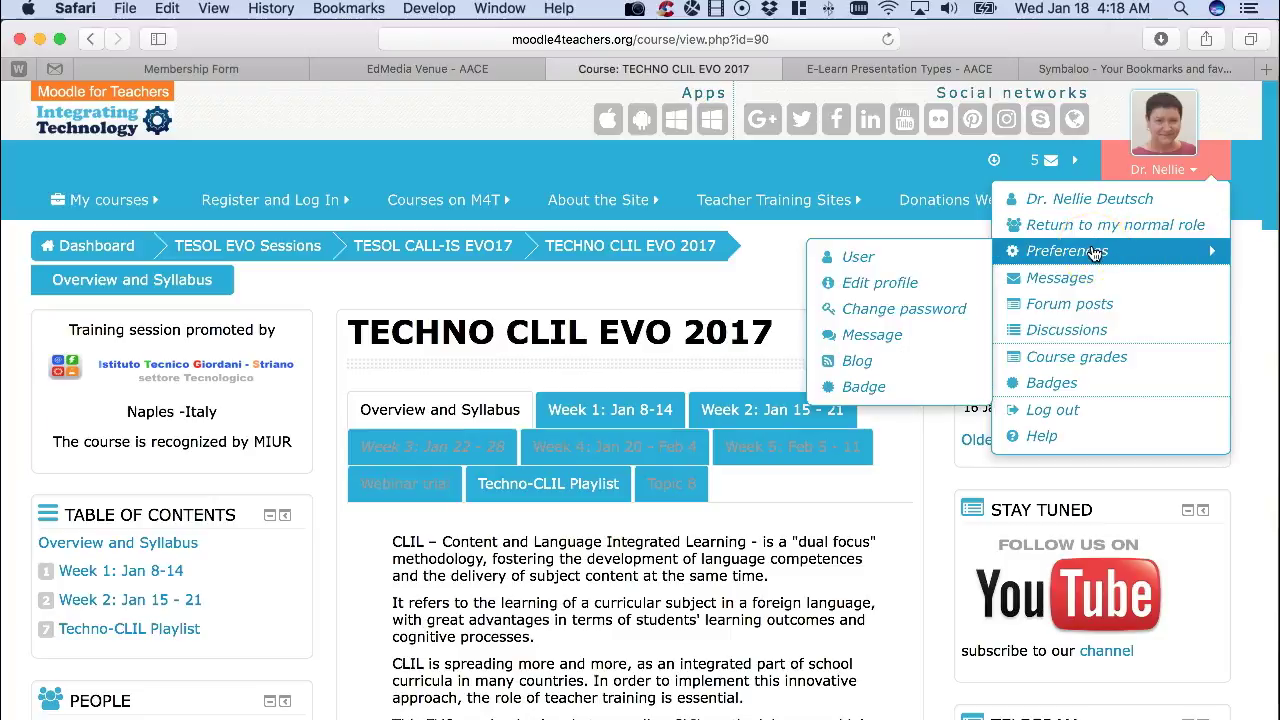
pyautogui.click(938, 256)
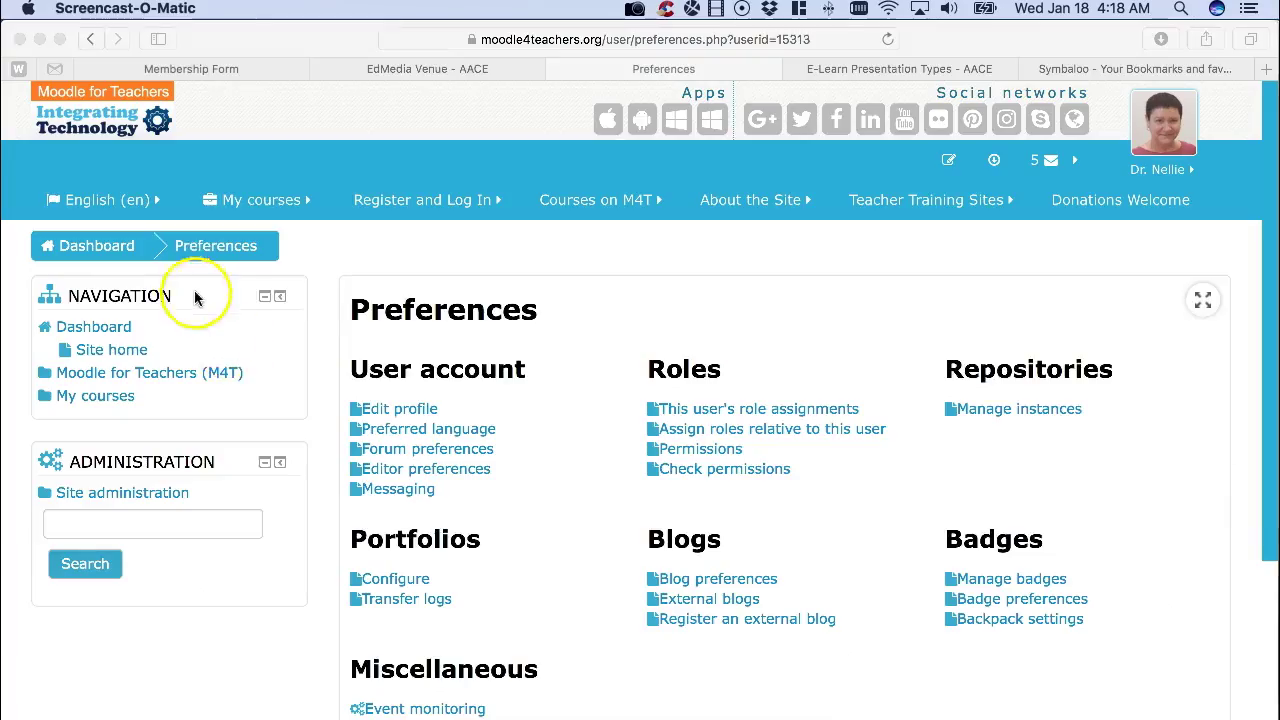
# - Dock the Navigation and Administration blocks as side tabs, peek at Messaging, then return to Preferences
pyautogui.click(277, 297)
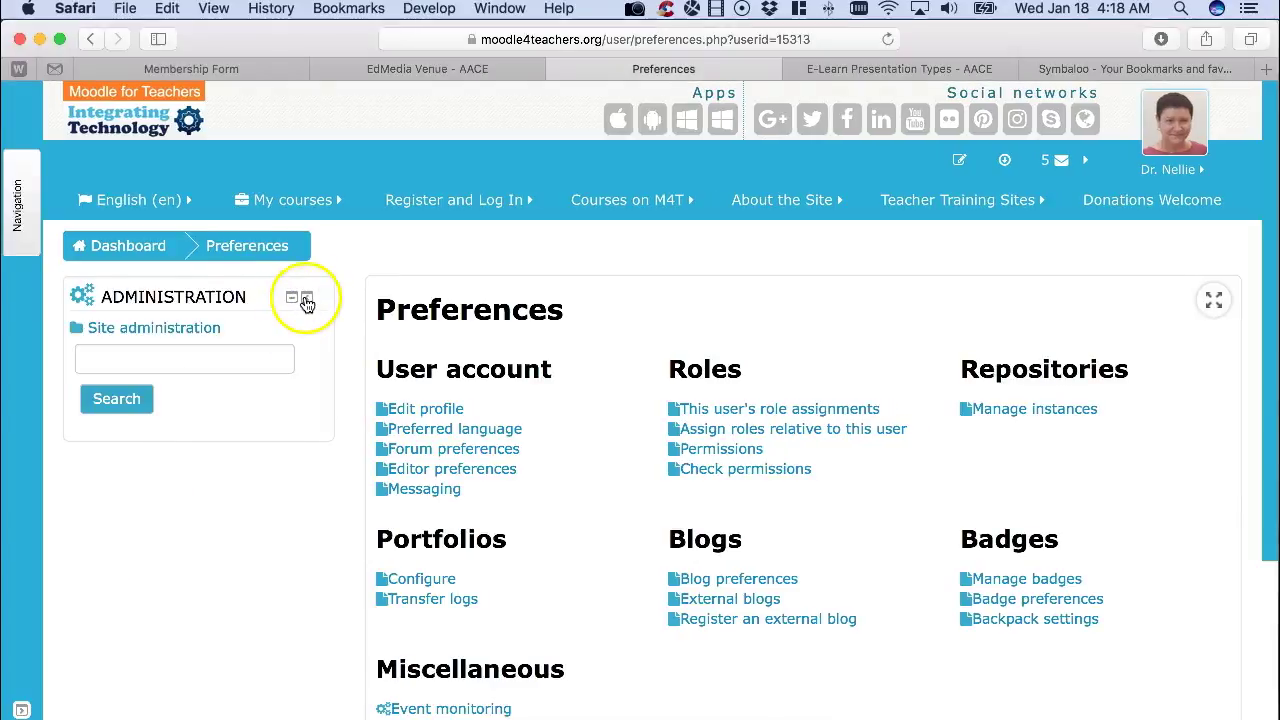
pyautogui.click(306, 297)
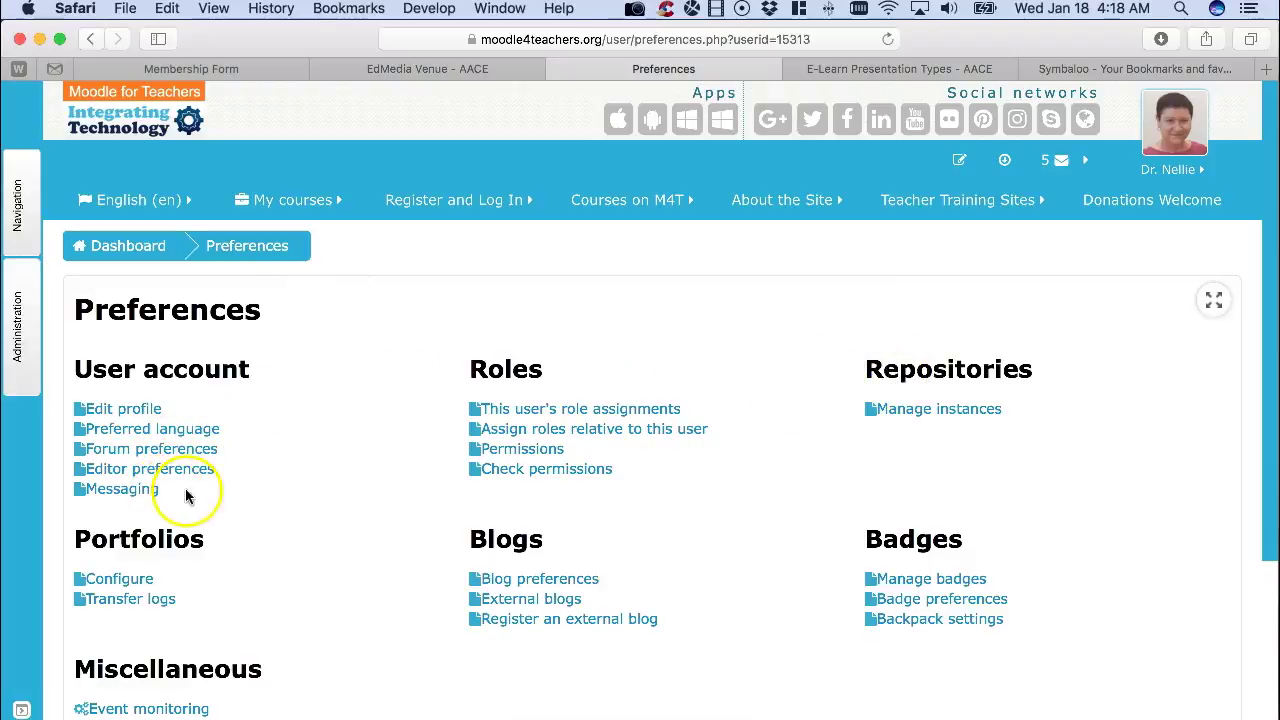
pyautogui.click(119, 492)
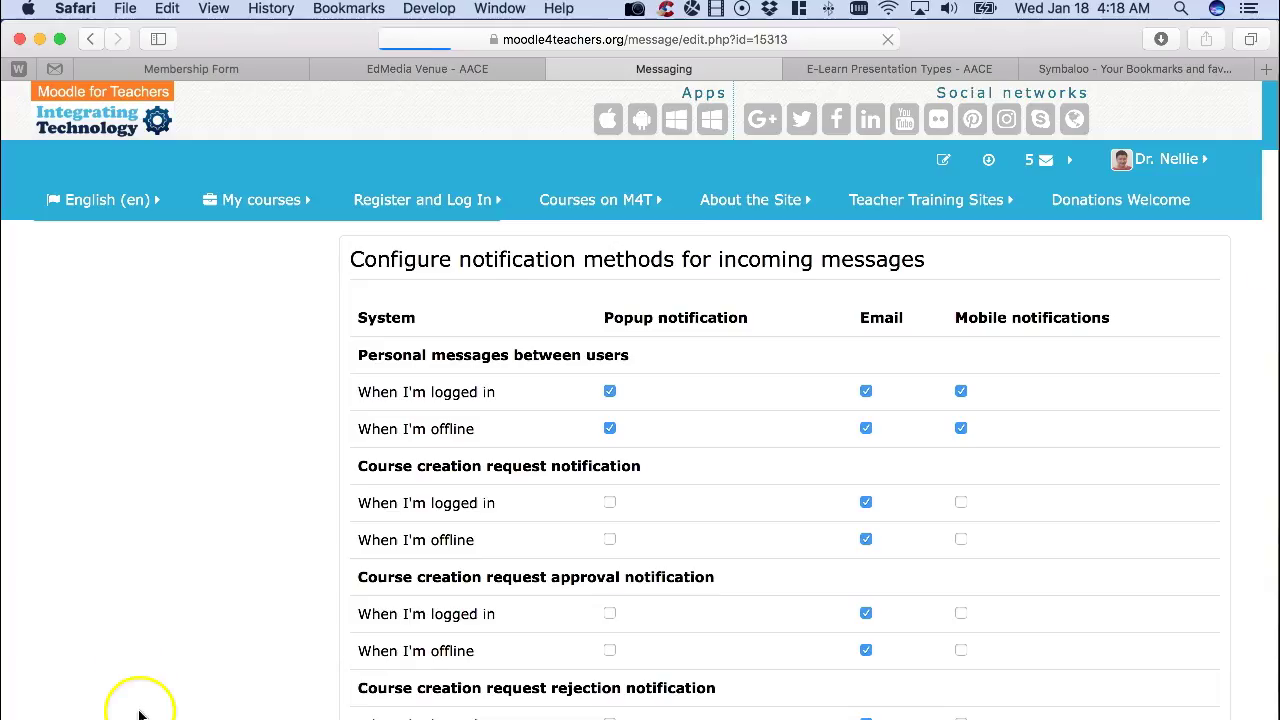
pyautogui.click(90, 38)
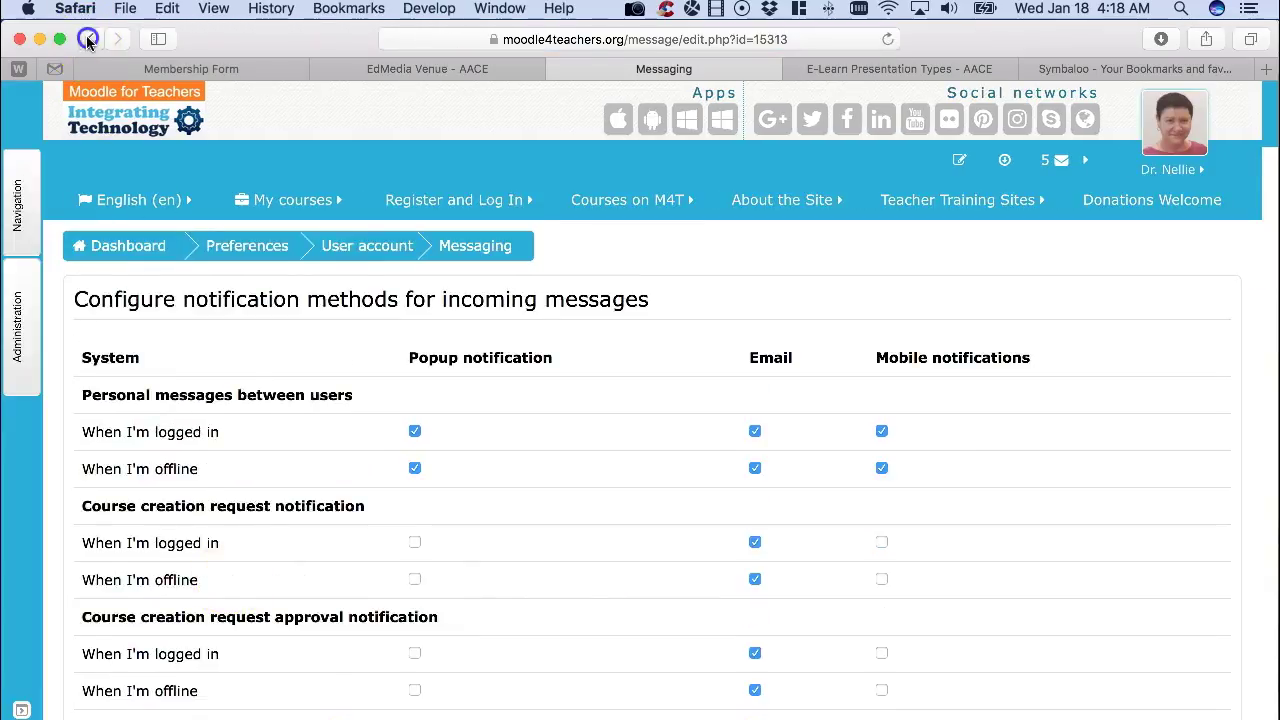
pyautogui.hotkey('alt', 'p')
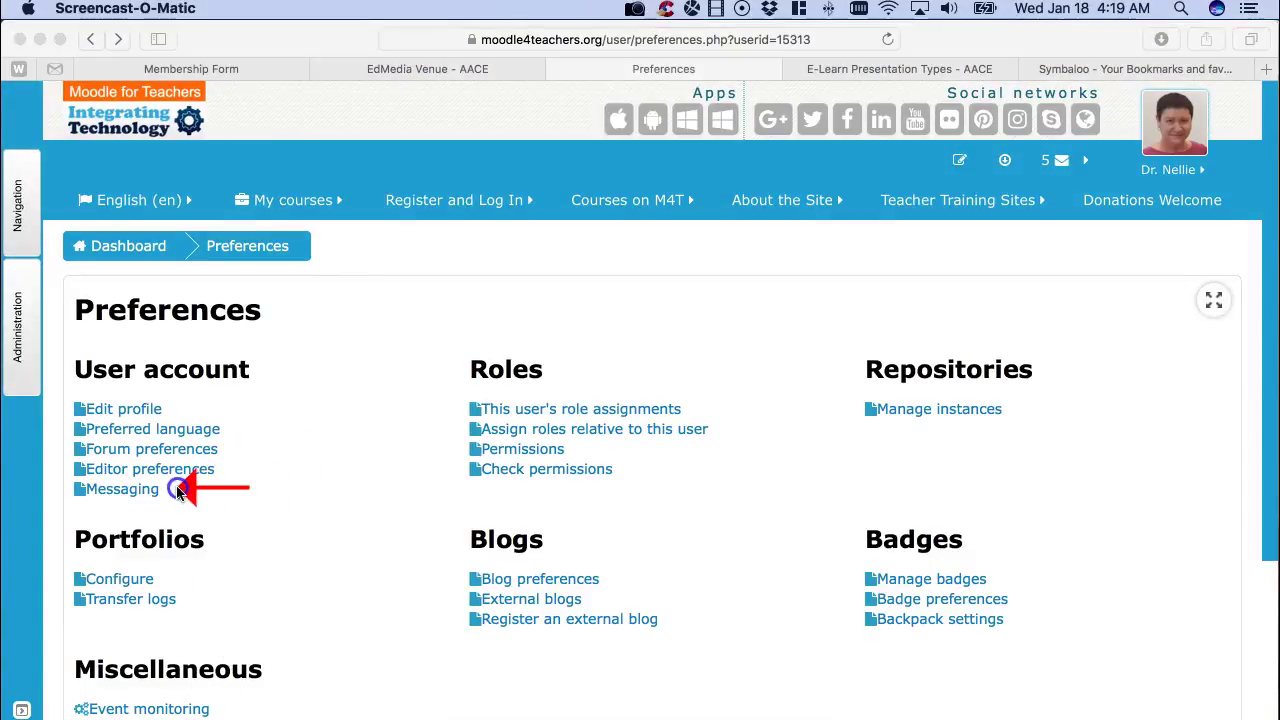
pyautogui.moveTo(212, 488); pyautogui.dragTo(178, 489)
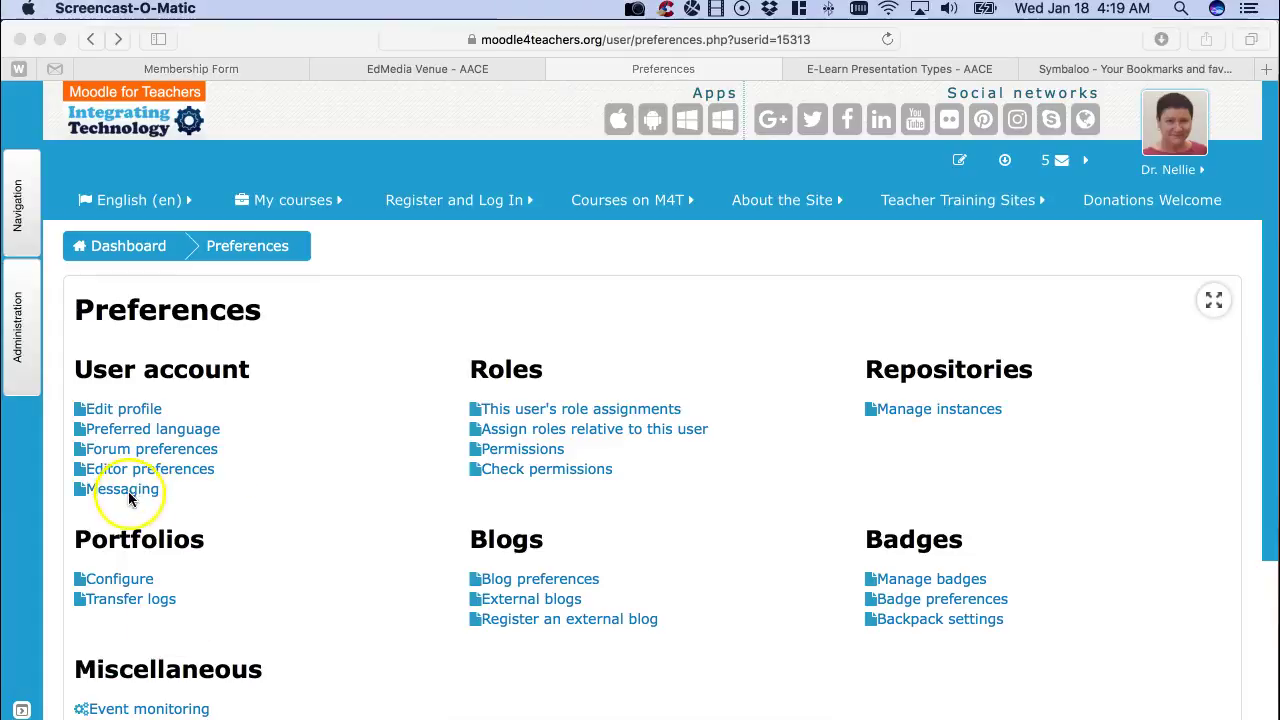
# - Open Messaging preferences and scroll down to the General settings checkboxes
pyautogui.click(129, 493)
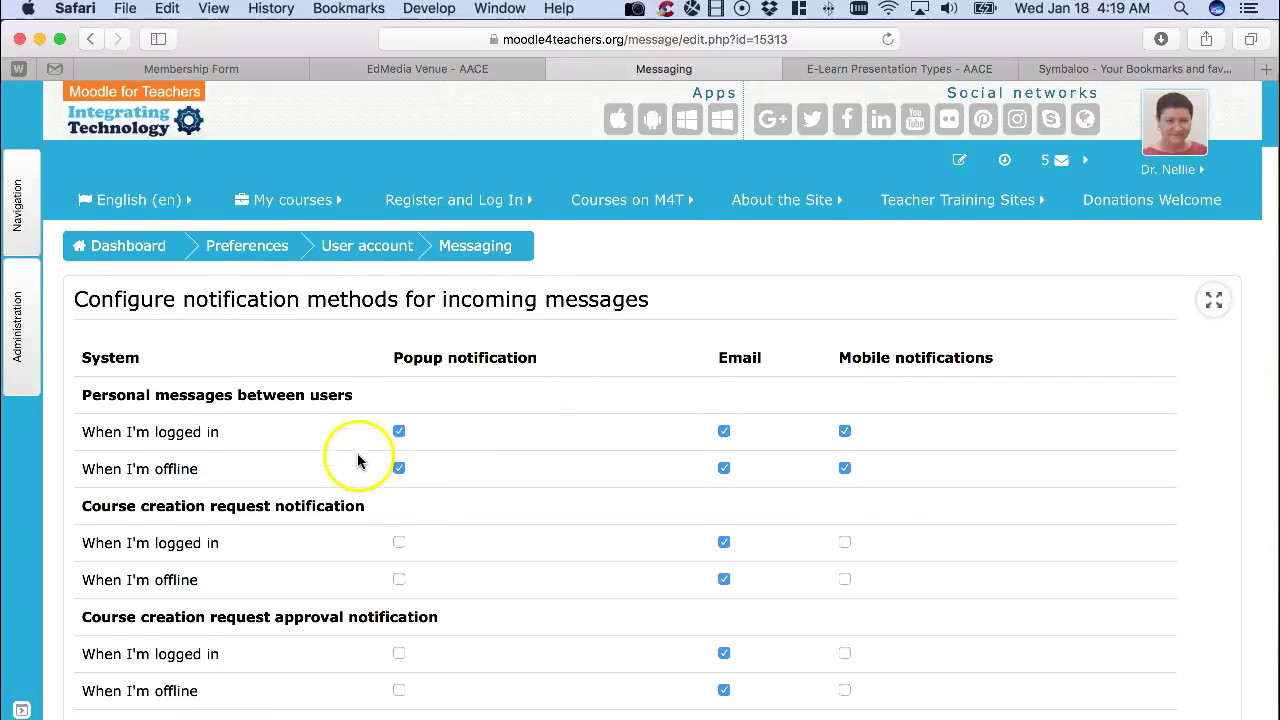
pyautogui.scroll(-1, 360, 462)
pyautogui.scroll(-3, 352, 470)
pyautogui.scroll(-4, 352, 473)
pyautogui.scroll(-1, 352, 473)
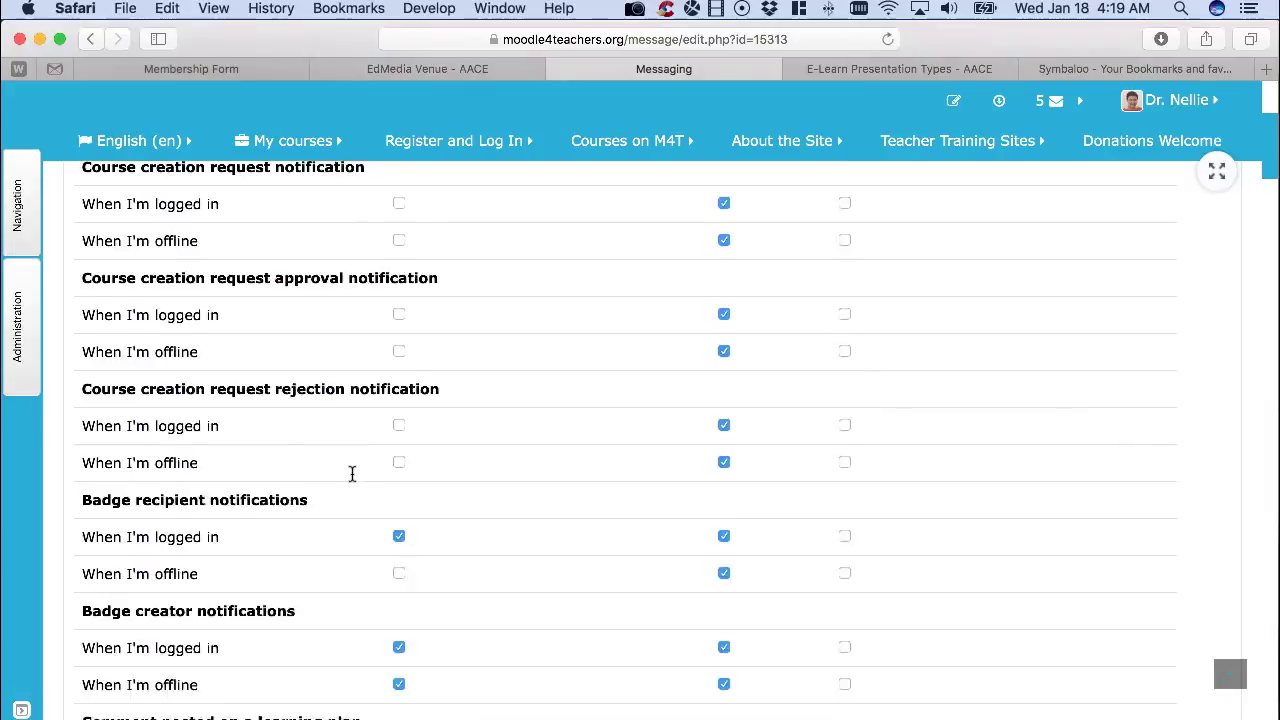
pyautogui.scroll(-3, 352, 473)
pyautogui.scroll(-4, 352, 473)
pyautogui.scroll(-4, 352, 473)
pyautogui.scroll(-5, 352, 473)
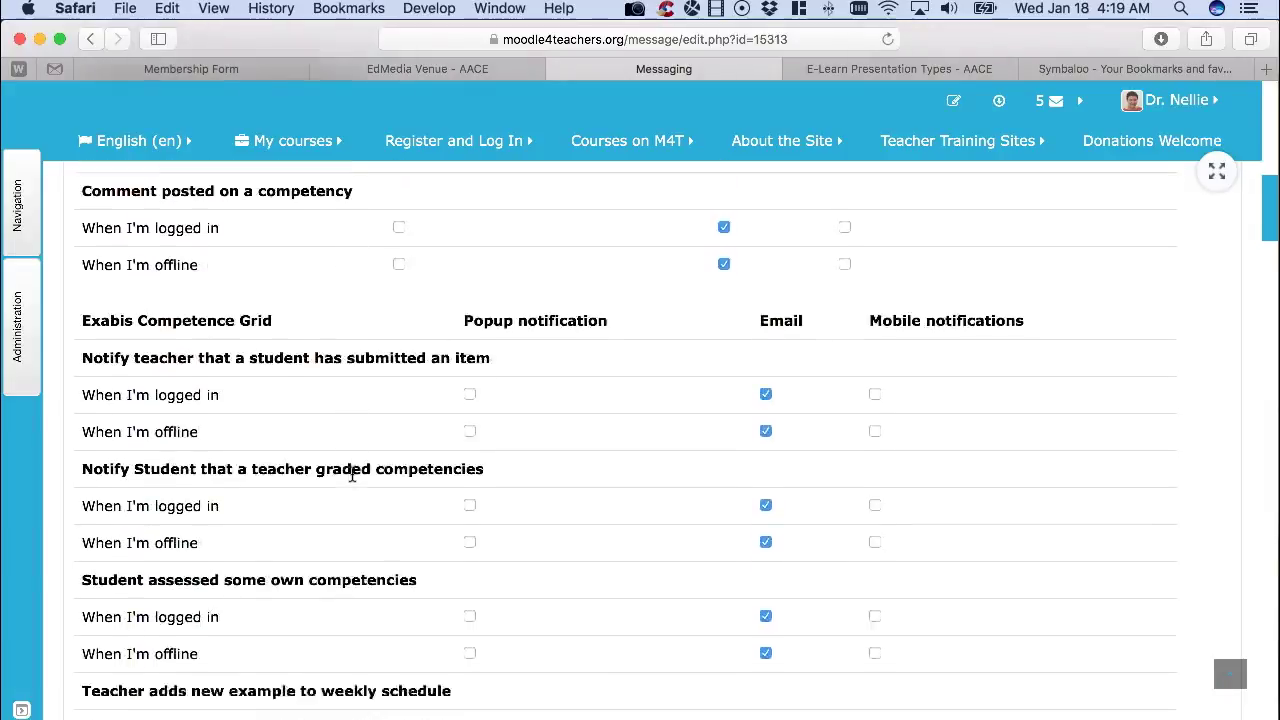
pyautogui.scroll(-3, 352, 473)
pyautogui.scroll(-4, 352, 473)
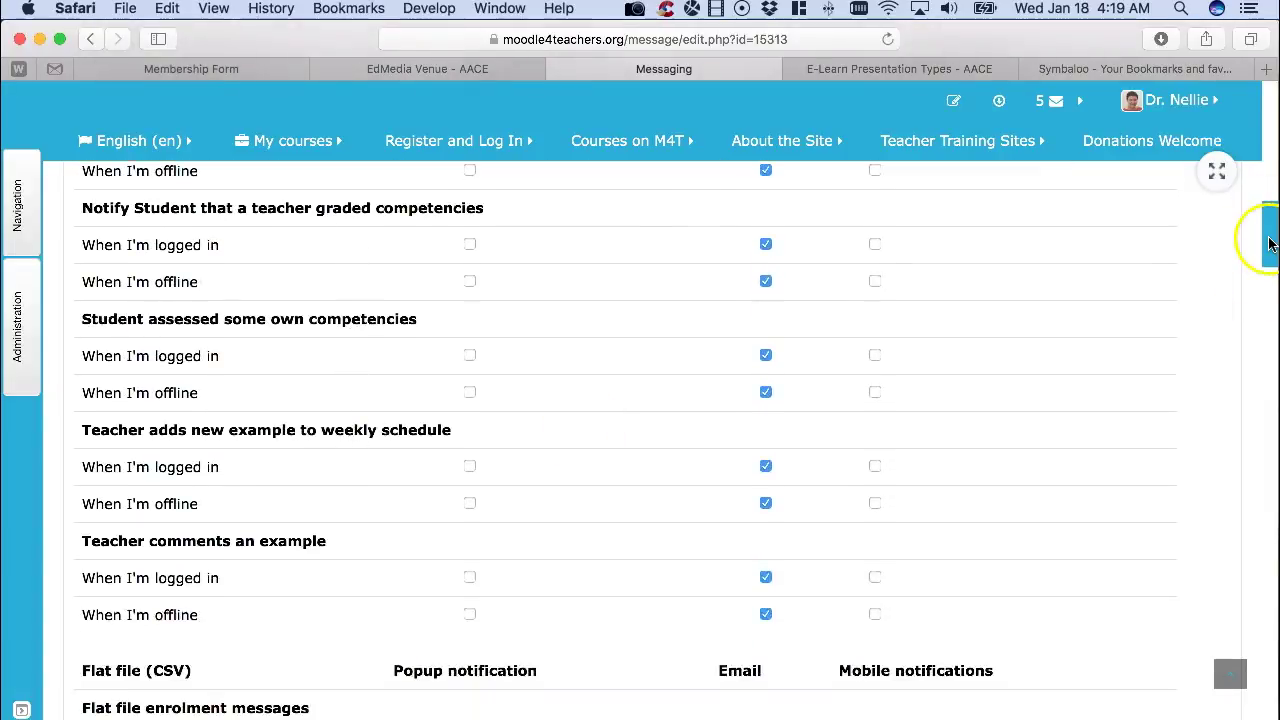
pyautogui.moveTo(1265, 236)
pyautogui.mouseDown()
pyautogui.moveTo(1249, 640)
pyautogui.moveTo(1266, 634)
pyautogui.moveTo(1250, 675)
pyautogui.mouseUp()
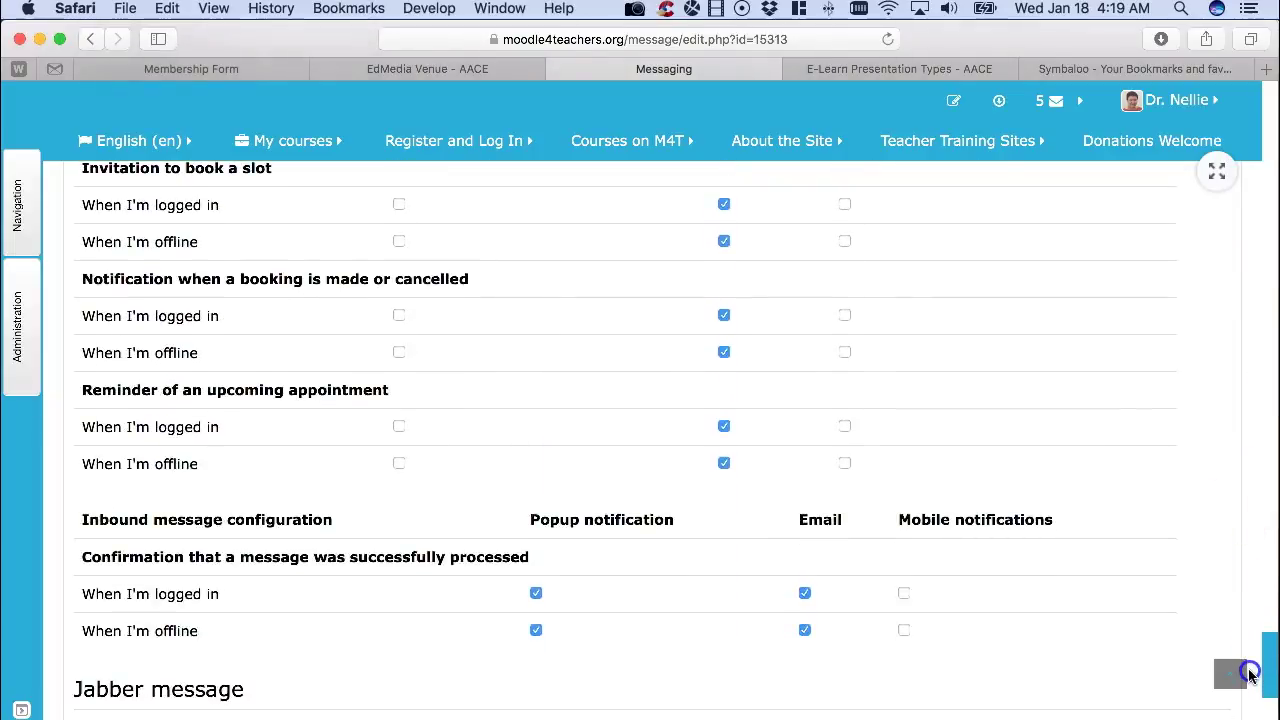
pyautogui.scroll(-5, 238, 514)
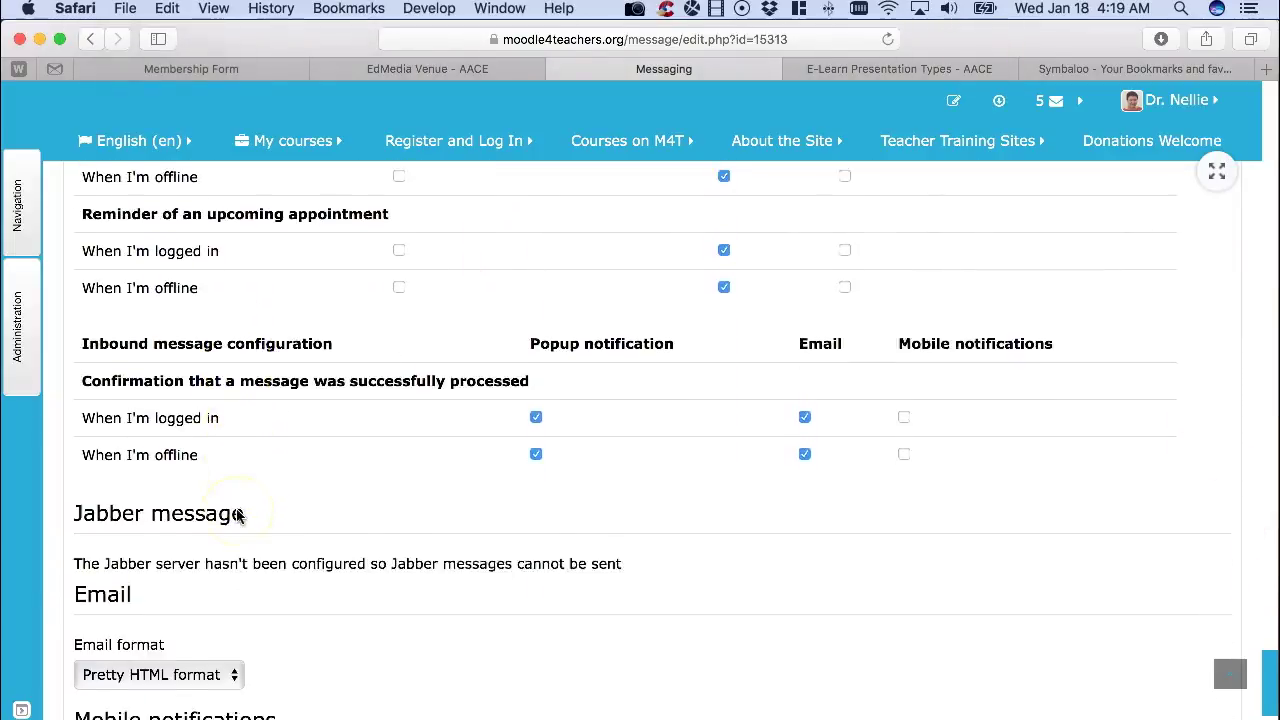
pyautogui.scroll(-2, 234, 514)
pyautogui.scroll(-3, 229, 514)
pyautogui.scroll(-1, 206, 491)
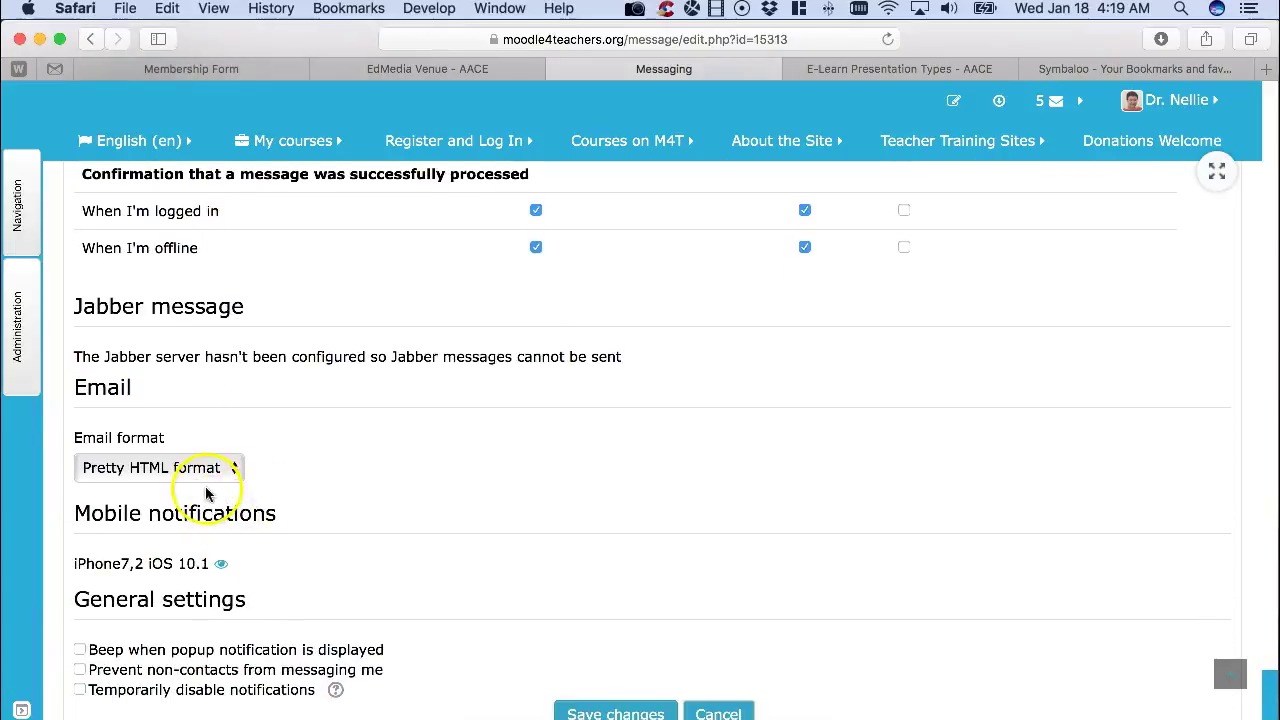
pyautogui.scroll(-1, 190, 565)
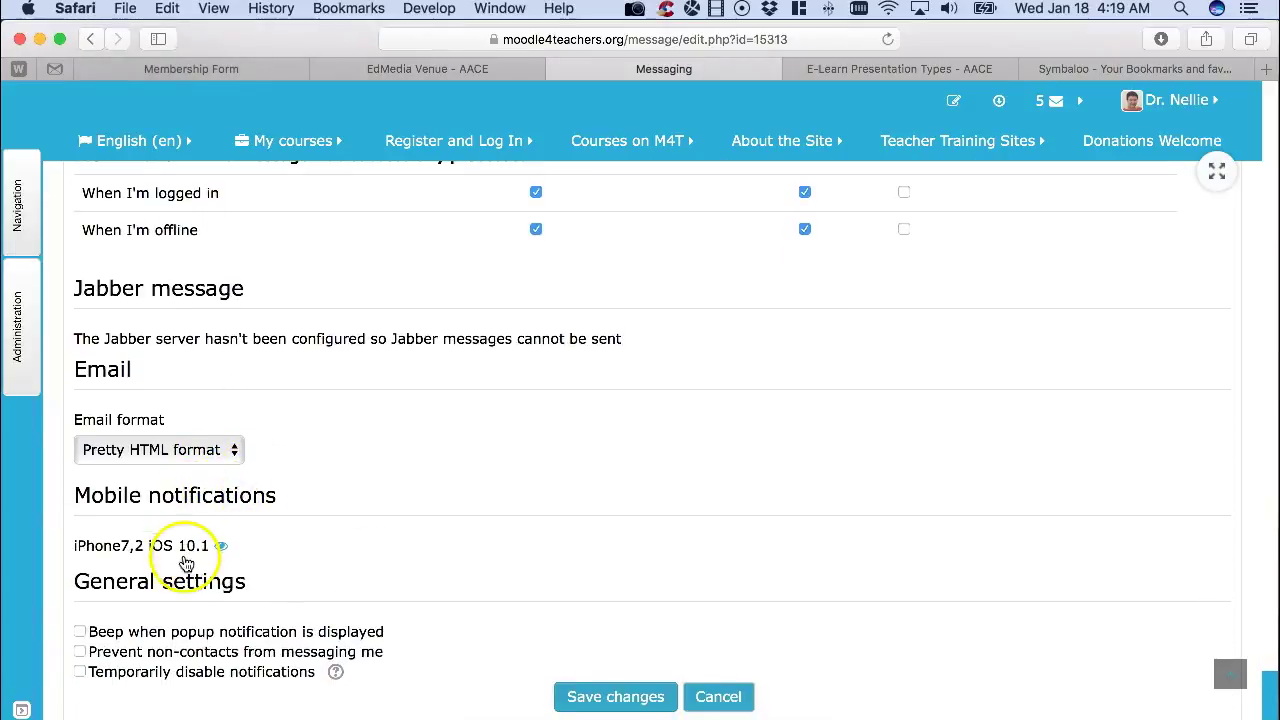
# - Turn on 'Temporarily disable notifications' and save the messaging preferences
pyautogui.click(87, 652)
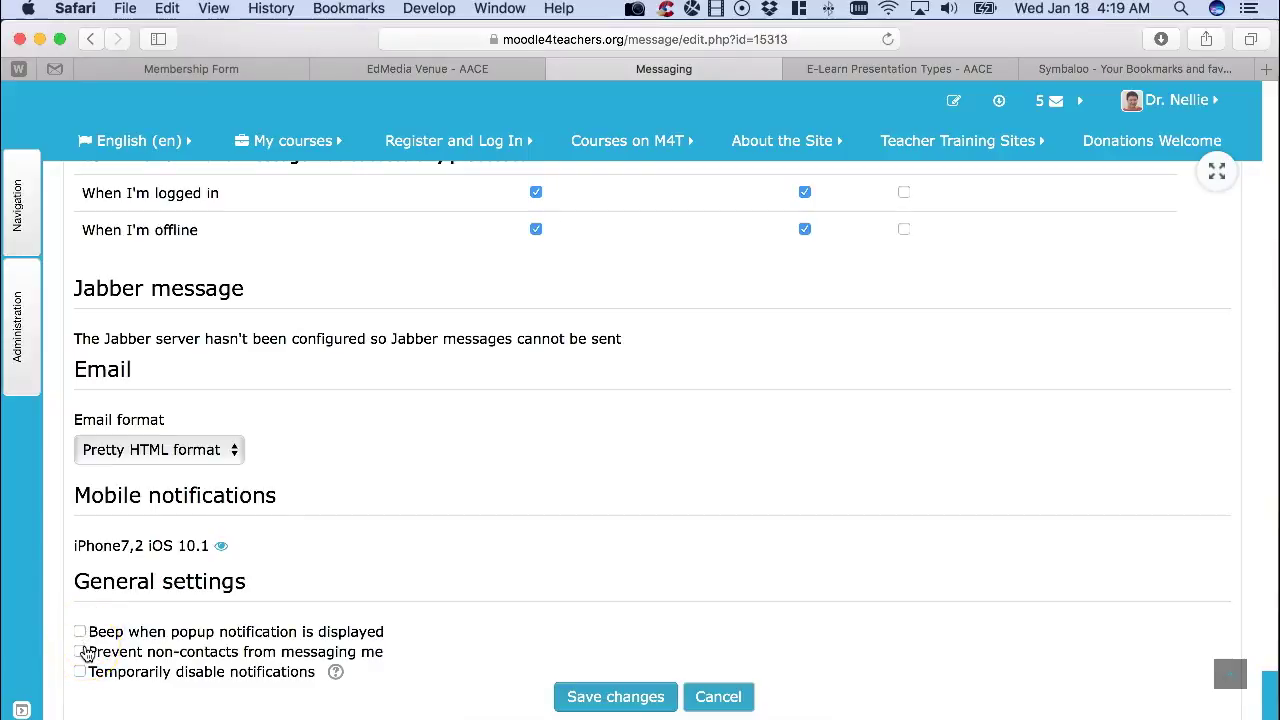
pyautogui.click(80, 674)
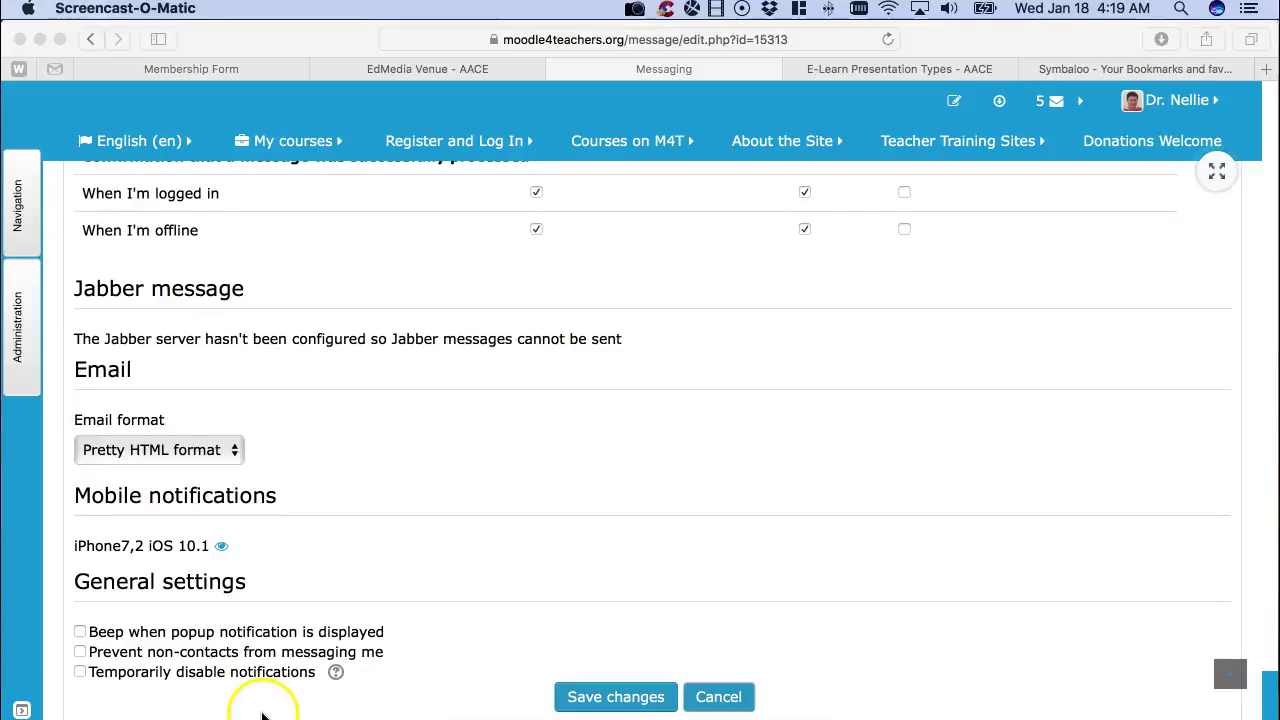
pyautogui.click(83, 678)
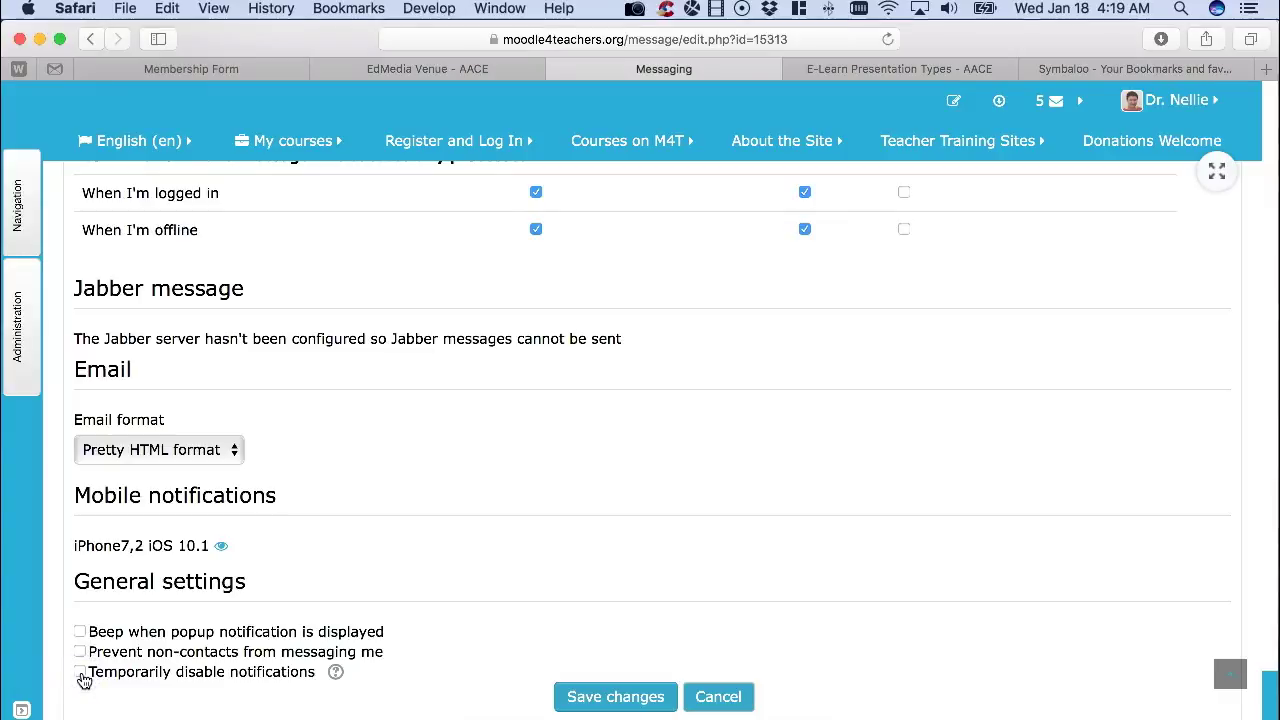
pyautogui.click(81, 673)
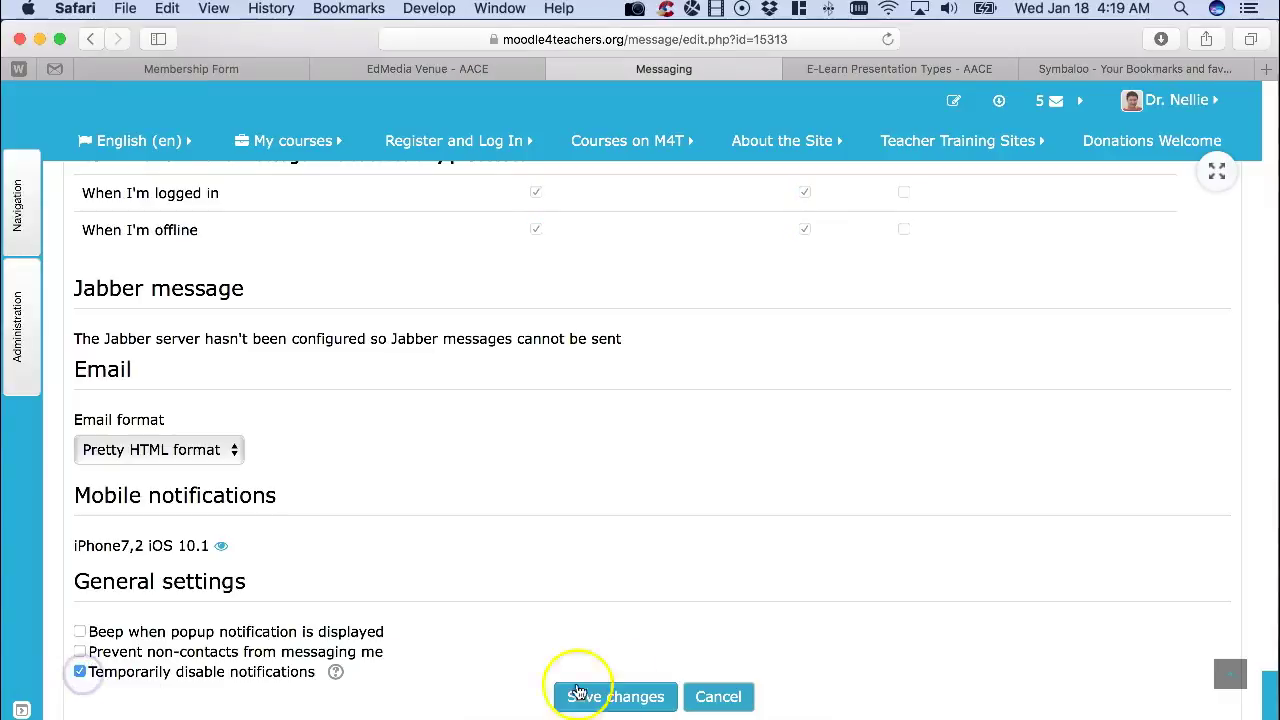
pyautogui.click(617, 697)
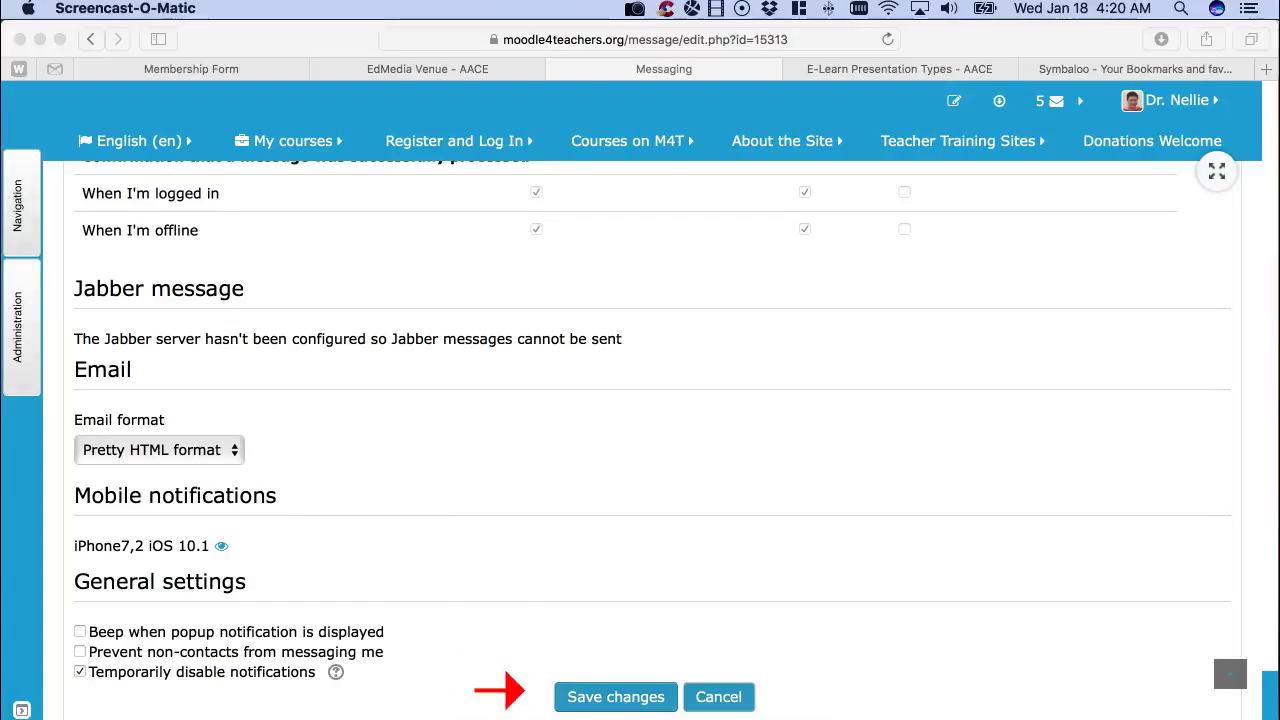
# - Untick 'Temporarily disable notifications' again to re-enable per-event notification settings
pyautogui.click(84, 678)
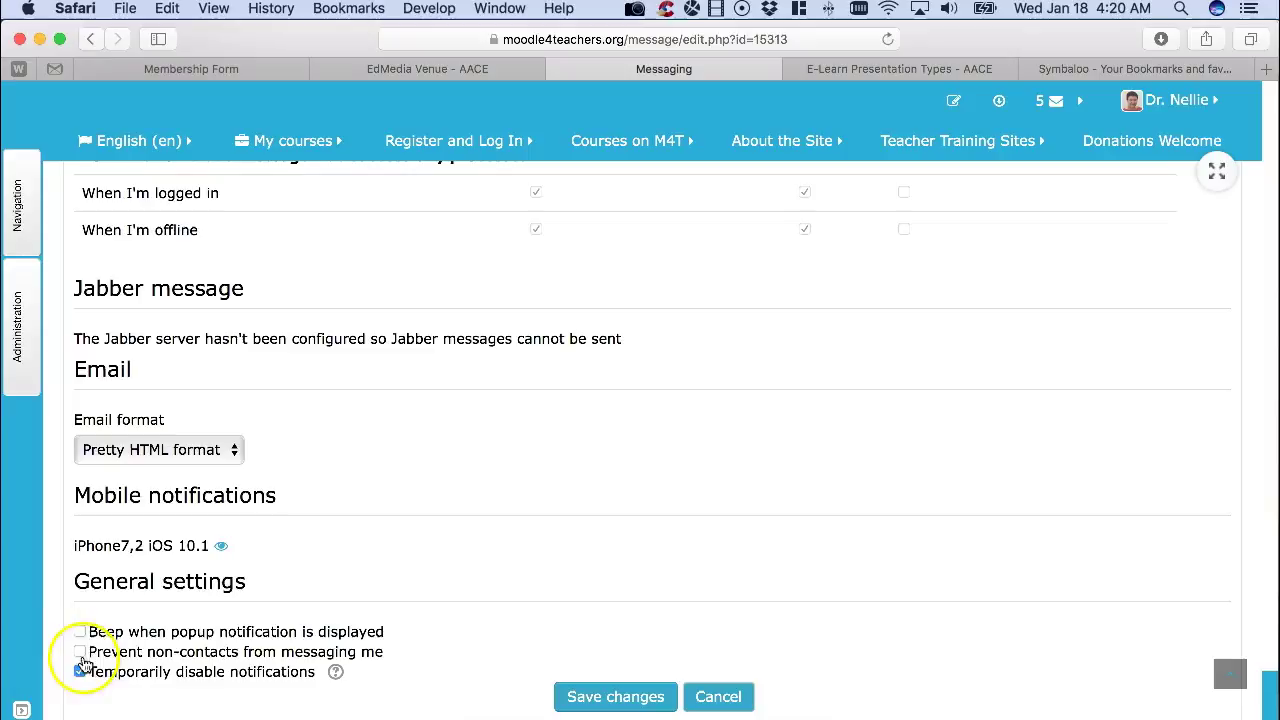
pyautogui.click(80, 672)
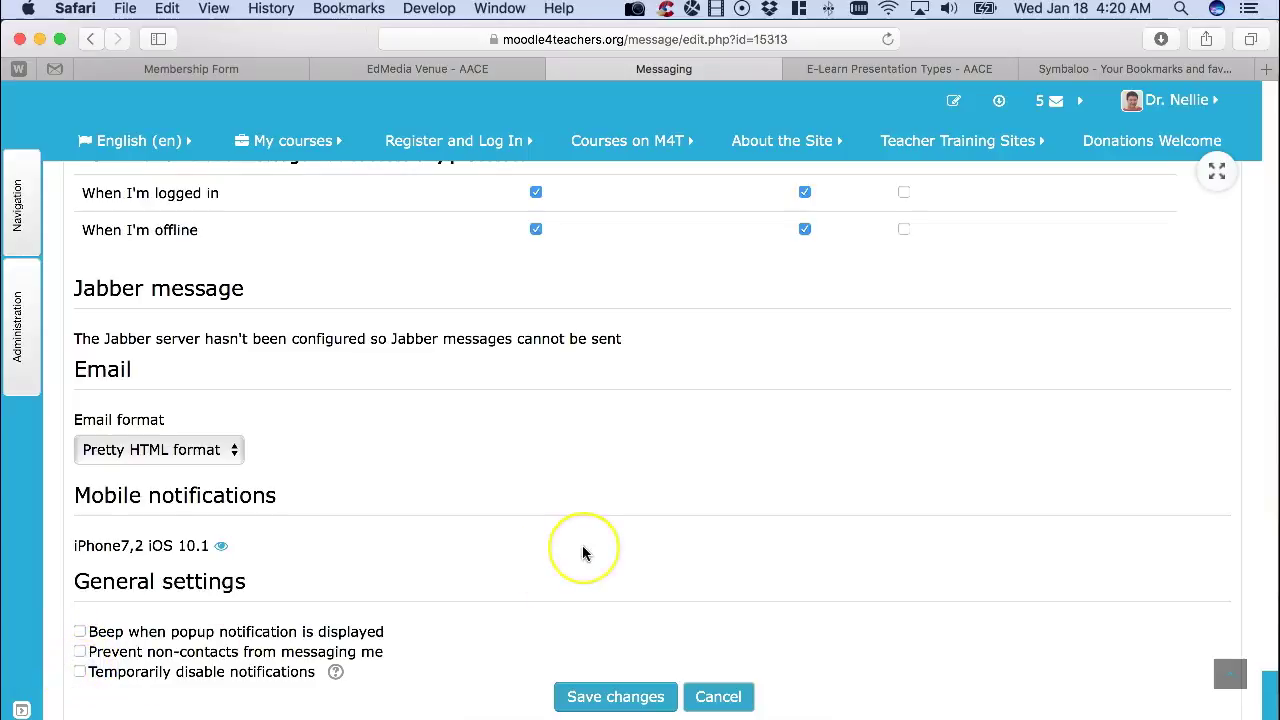
pyautogui.scroll(5, 585, 553)
pyautogui.scroll(1, 570, 545)
# - Return to the User Preferences page through the account menu's Preferences option
pyautogui.click(1147, 104)
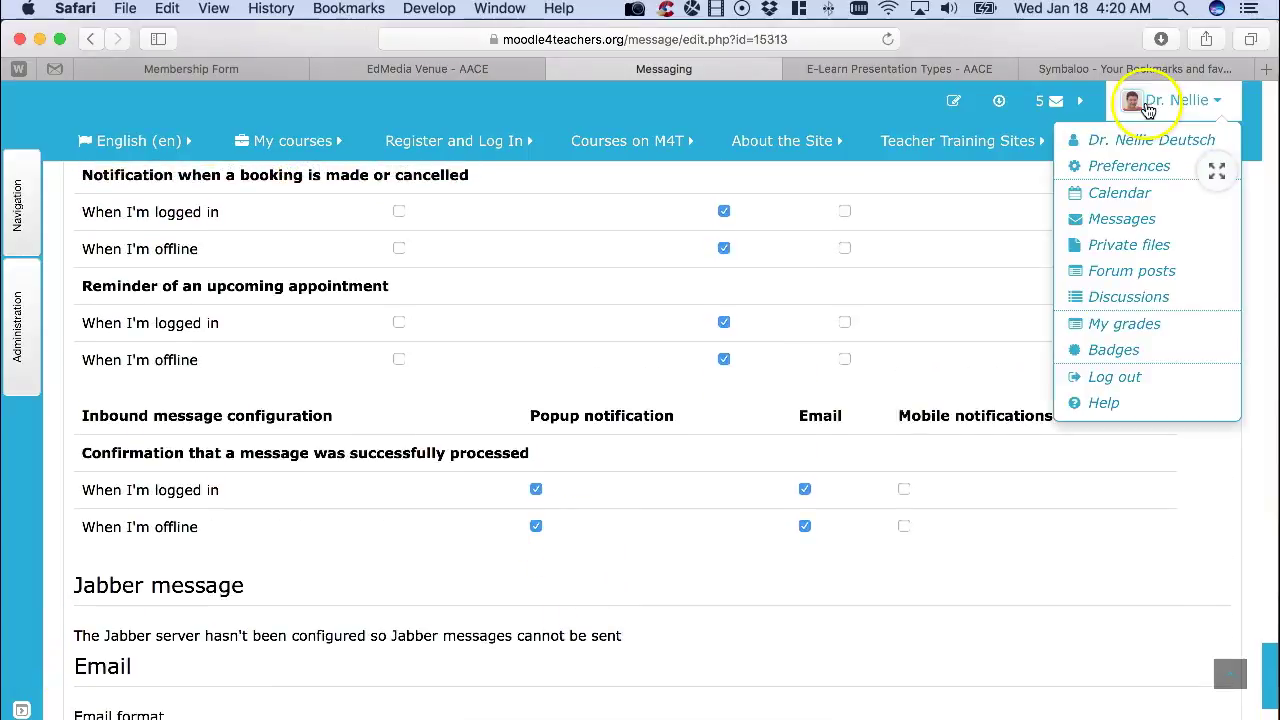
pyautogui.click(1147, 106)
pyautogui.moveTo(1128, 166)
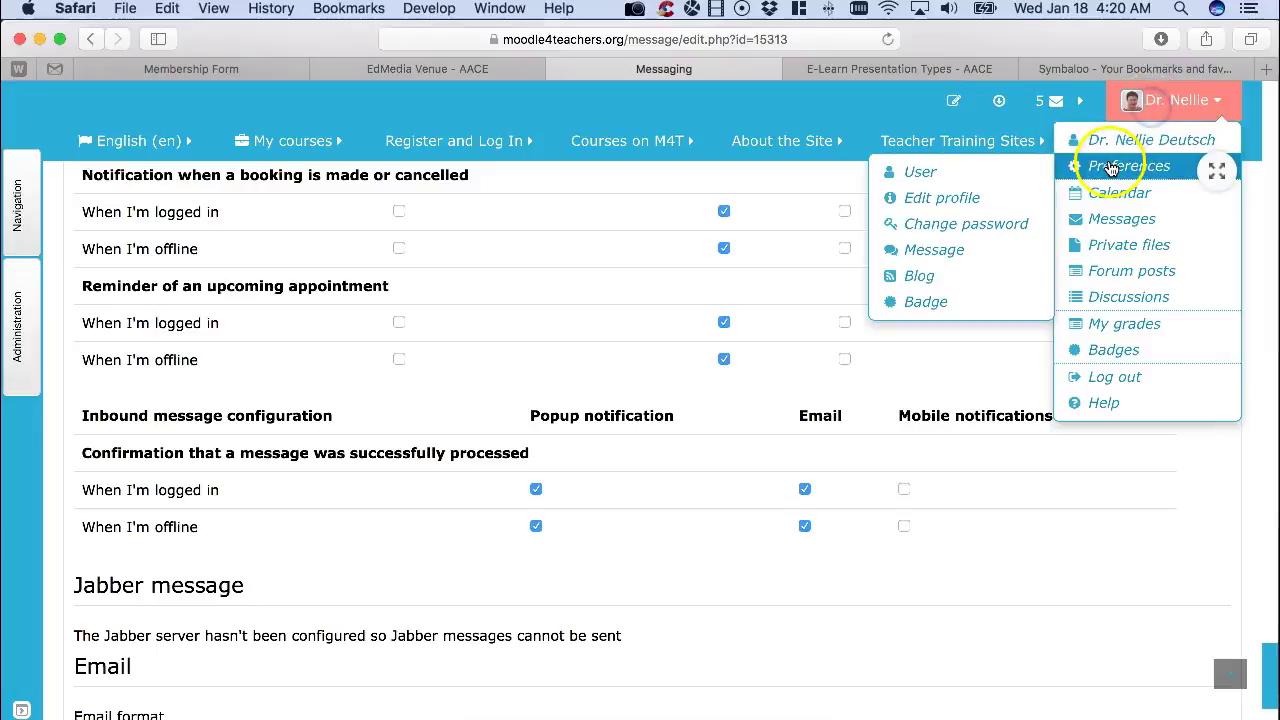
pyautogui.click(929, 174)
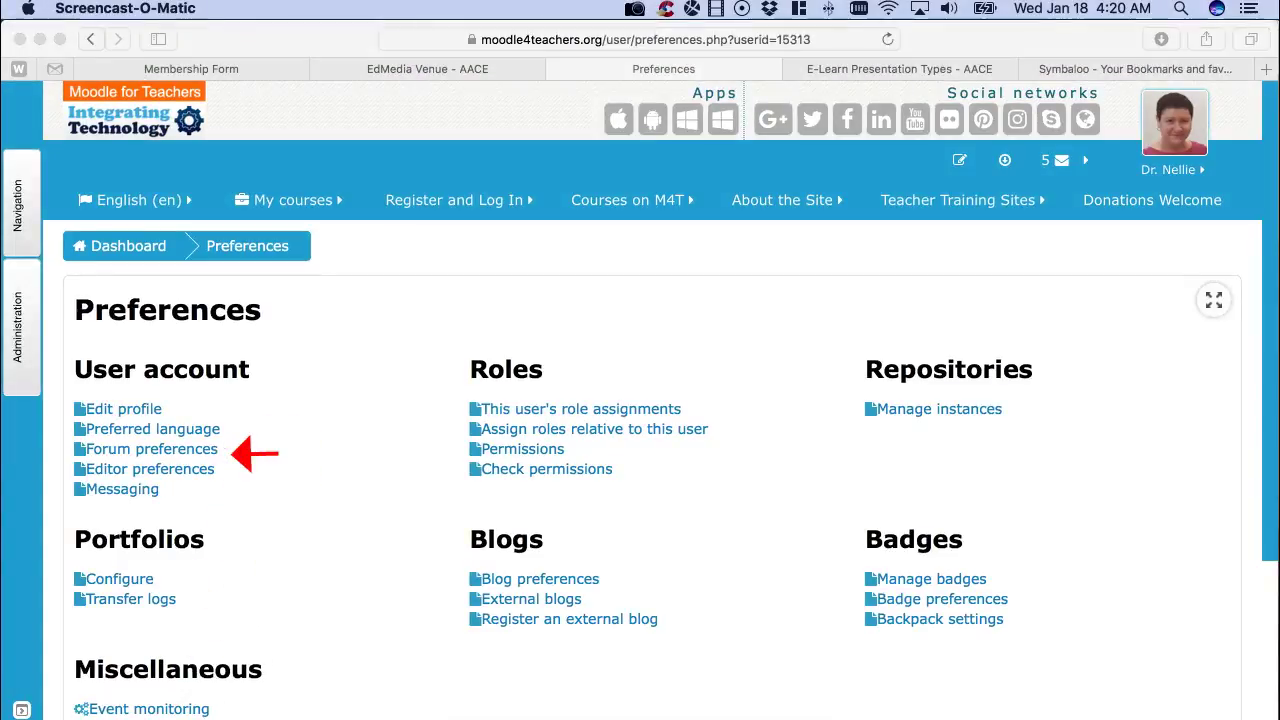
# - Open Forum preferences showing email digest, auto-subscribe and forum tracking settings
pyautogui.click(145, 452)
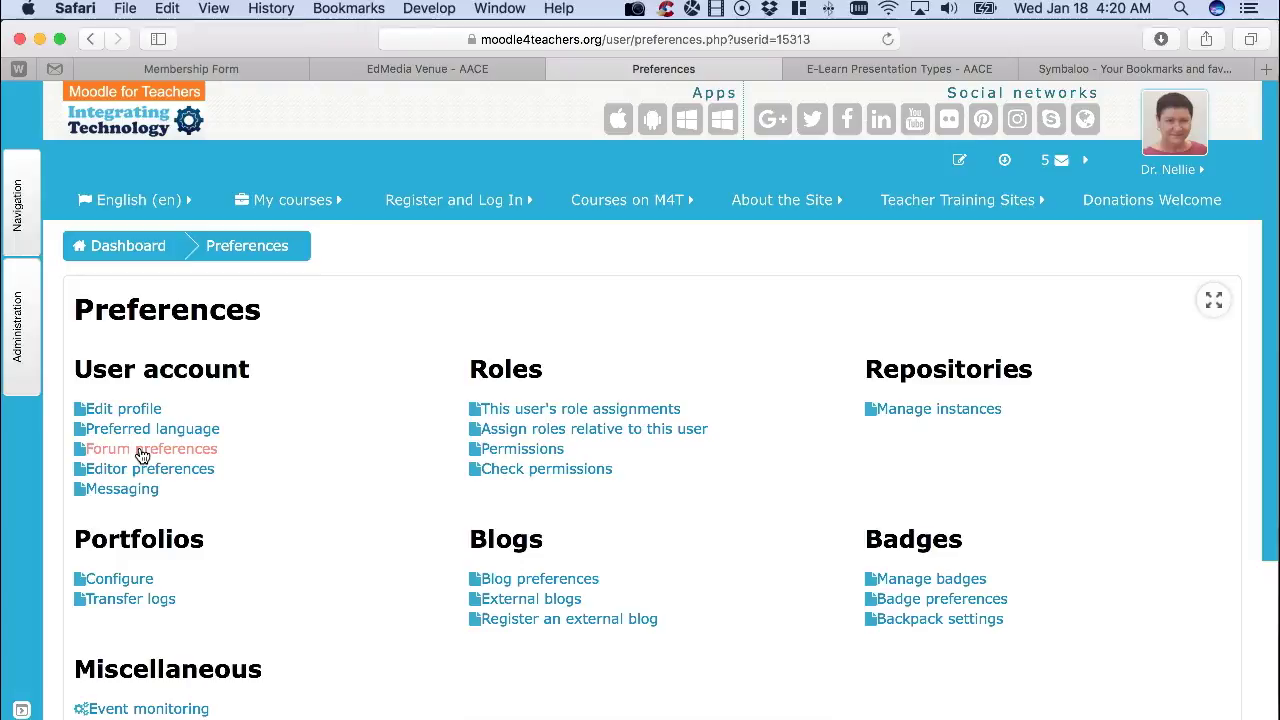
pyautogui.click(141, 453)
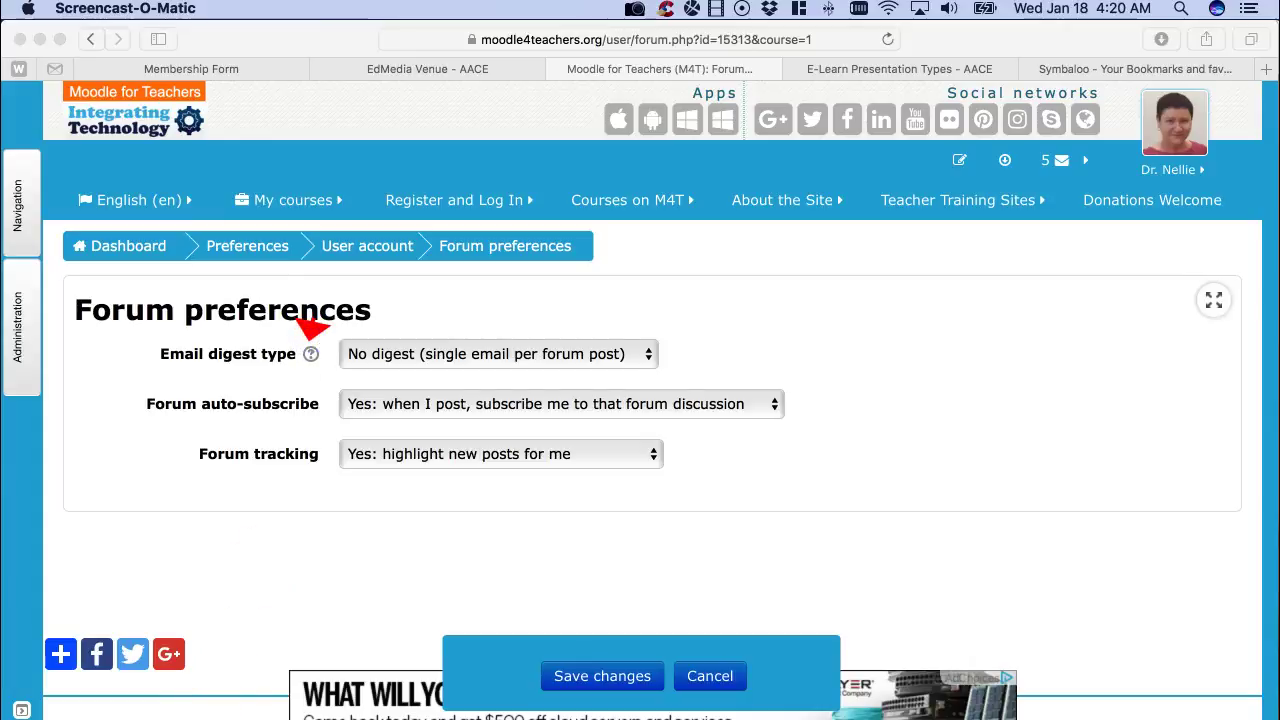
pyautogui.click(311, 355)
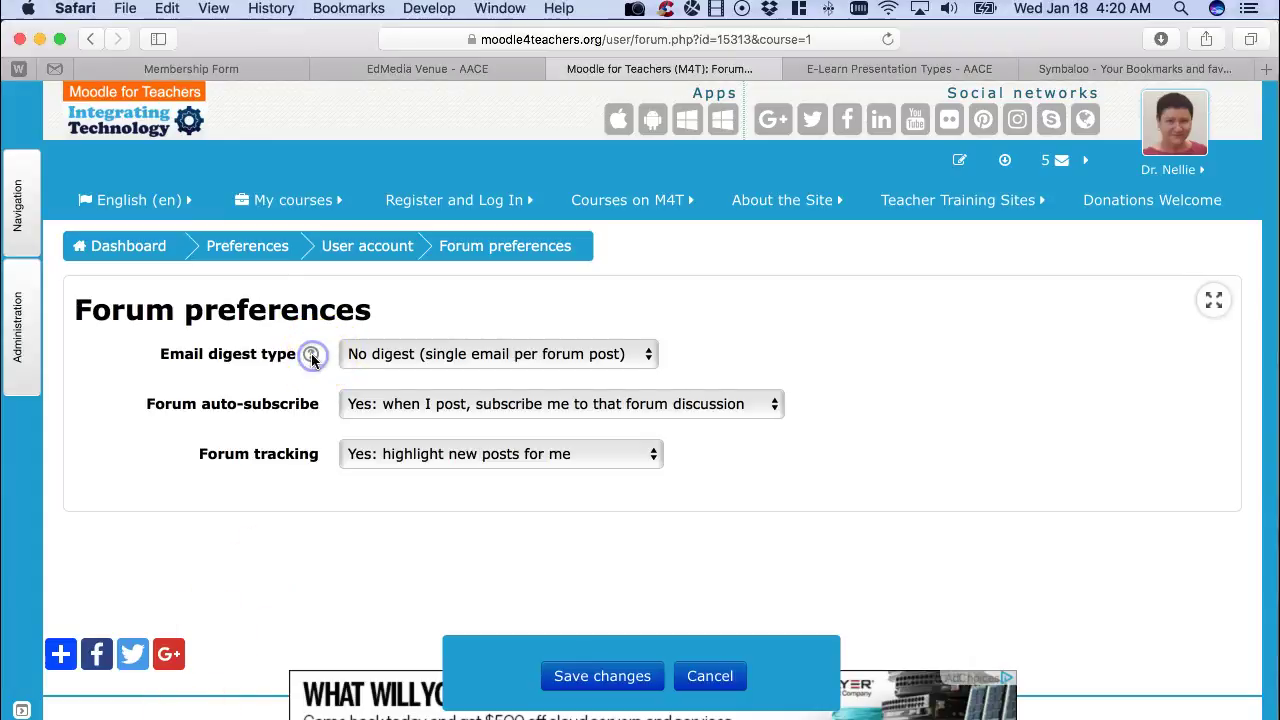
pyautogui.click(311, 357)
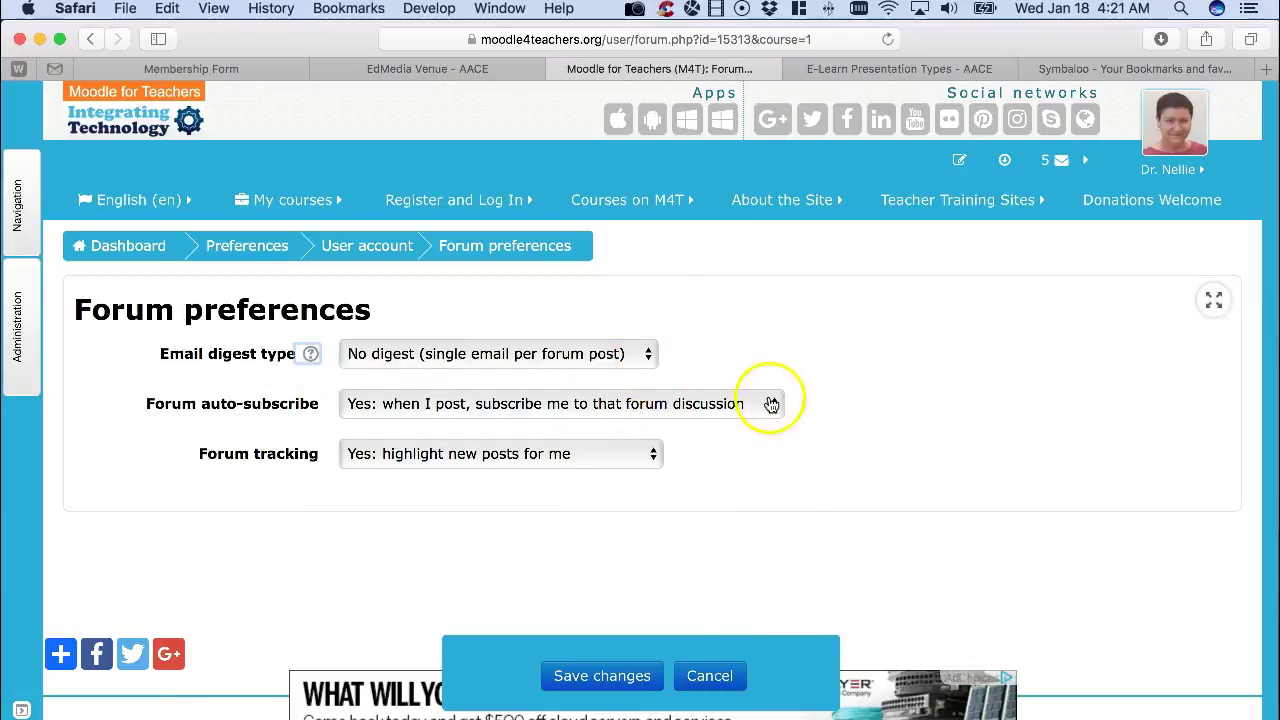
pyautogui.click(771, 404)
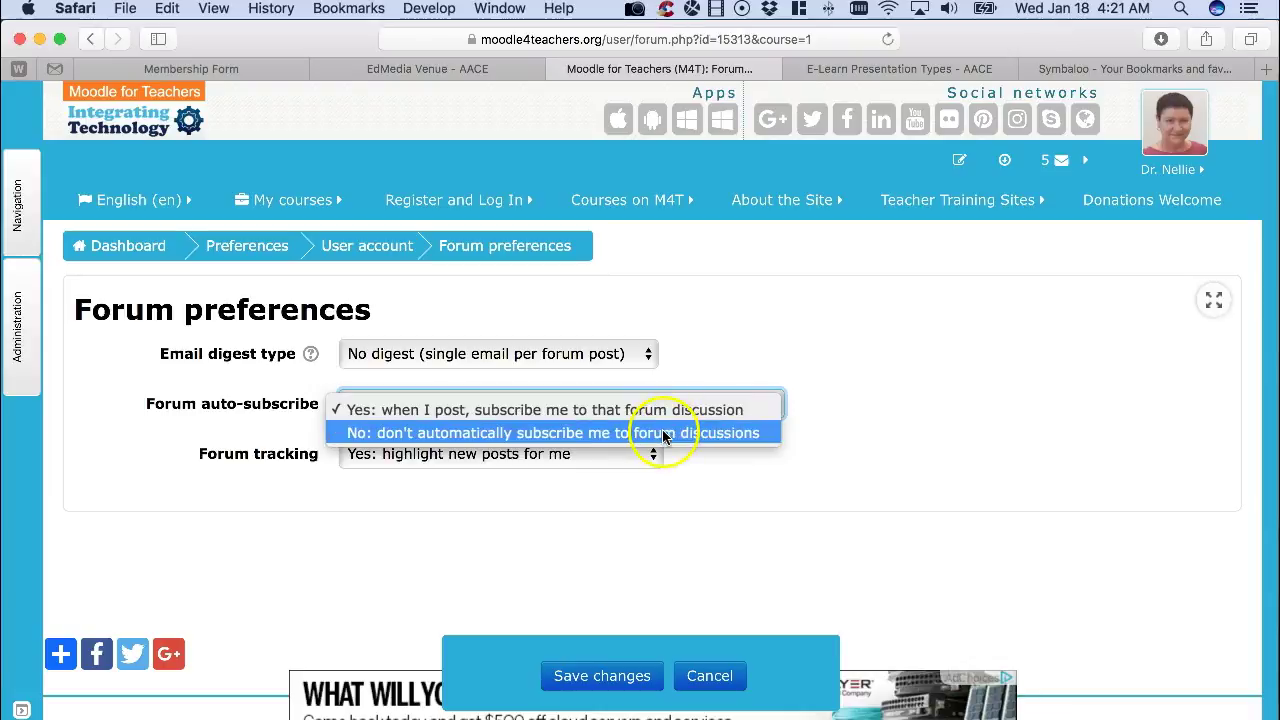
pyautogui.click(828, 444)
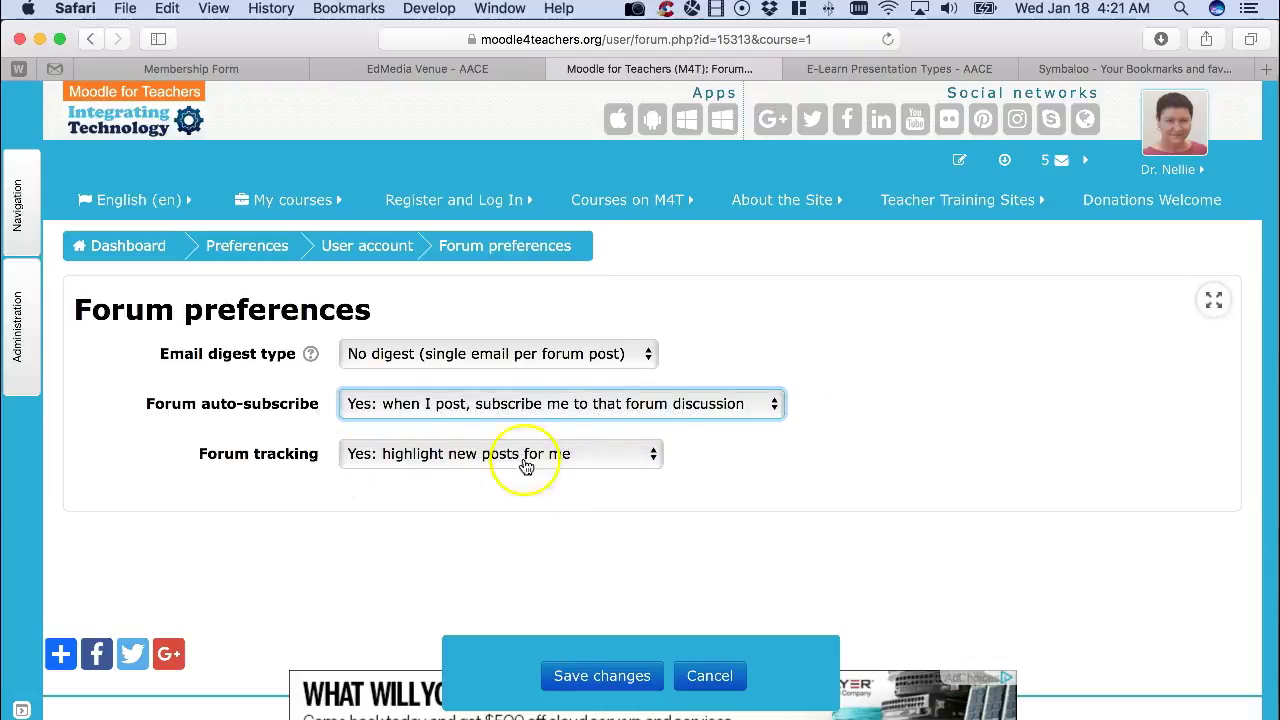
pyautogui.click(652, 460)
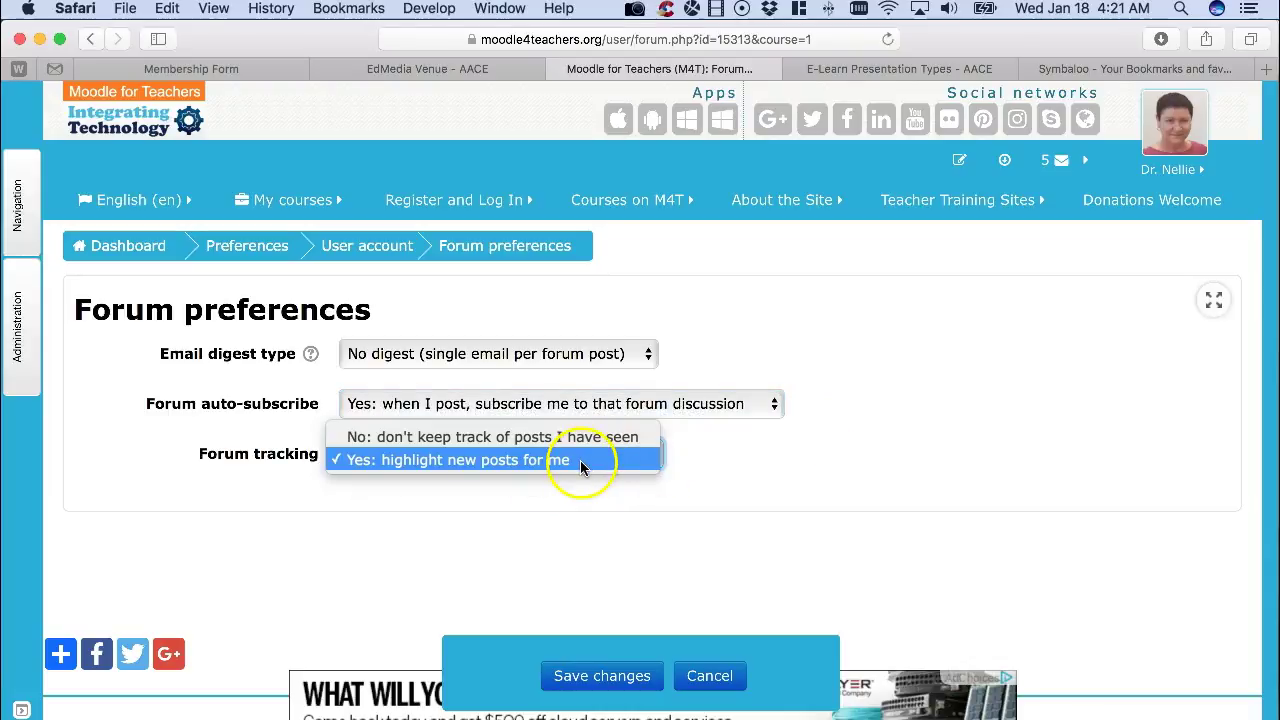
pyautogui.click(729, 457)
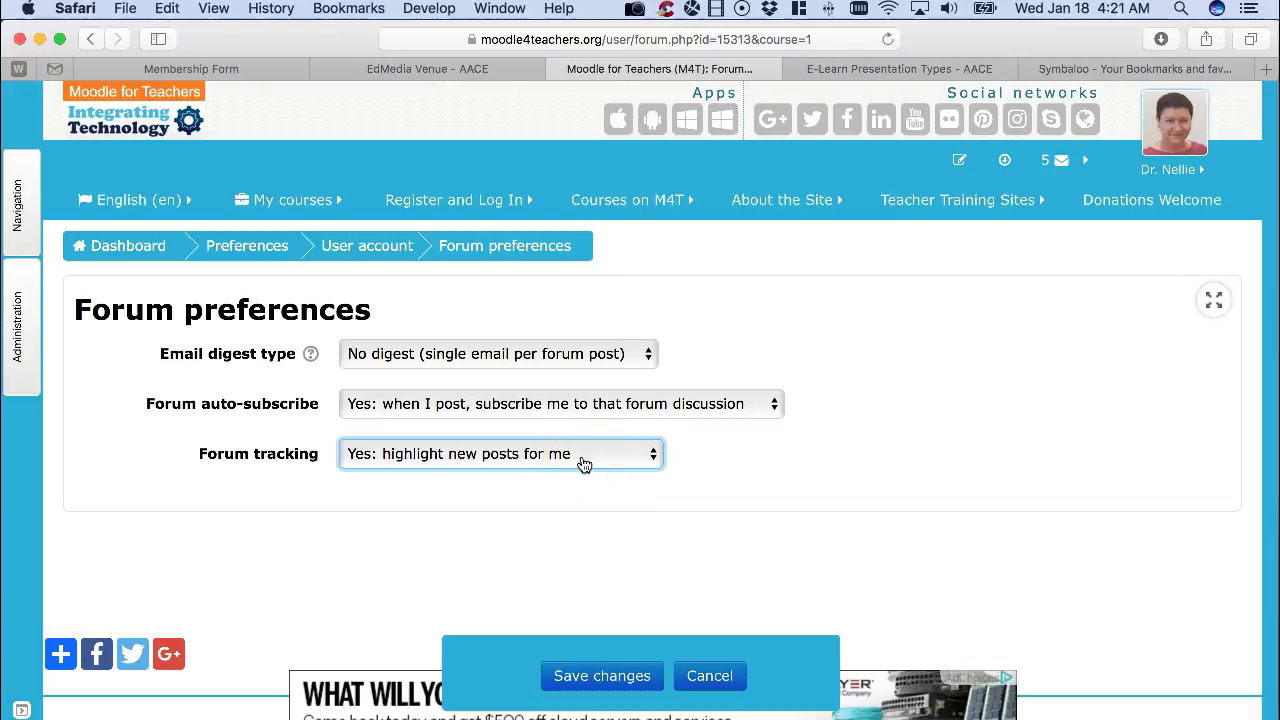
pyautogui.click(474, 255)
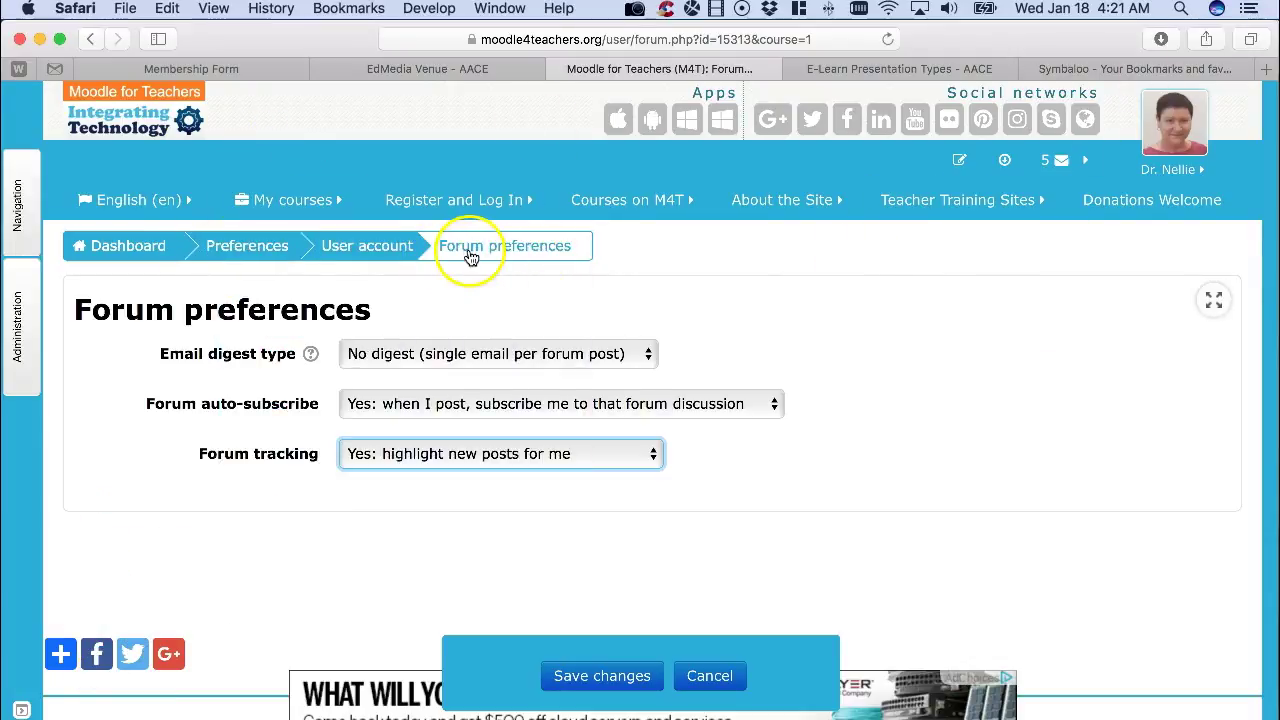
# - Go back to the main Preferences page via the breadcrumb, scroll through it and check My courses
pyautogui.click(252, 250)
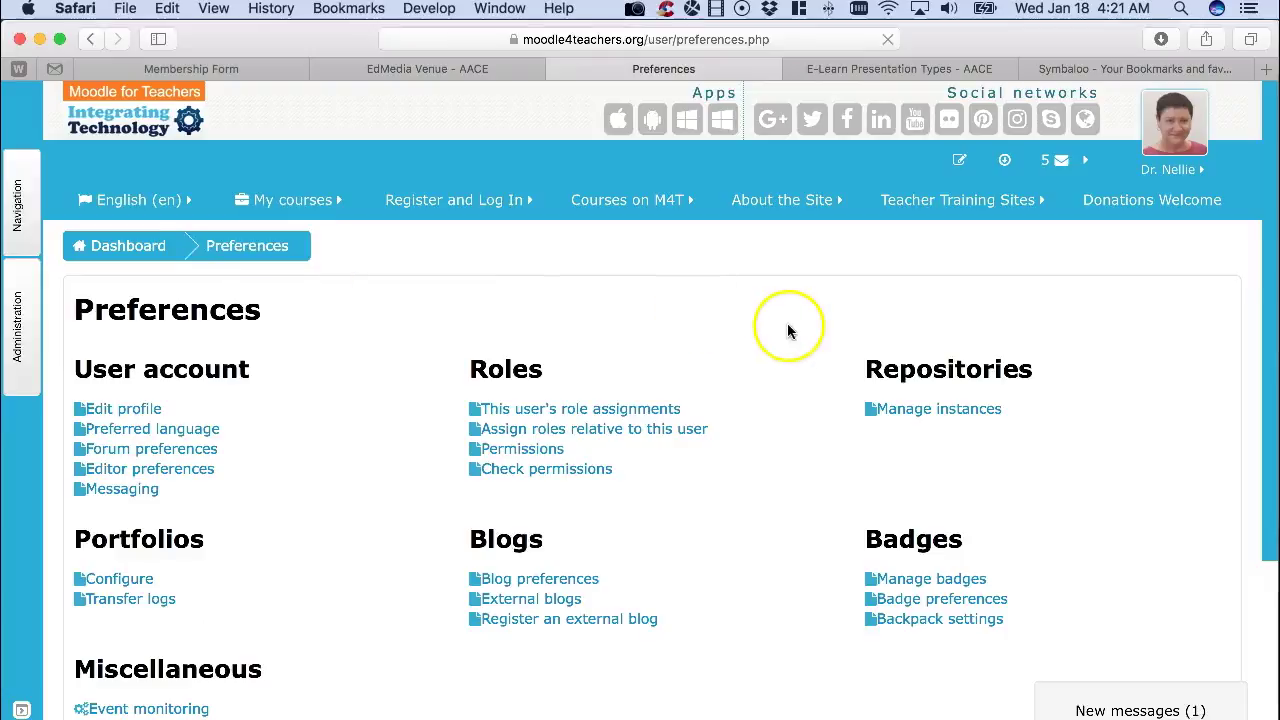
pyautogui.scroll(-1, 760, 330)
pyautogui.scroll(-1, 760, 330)
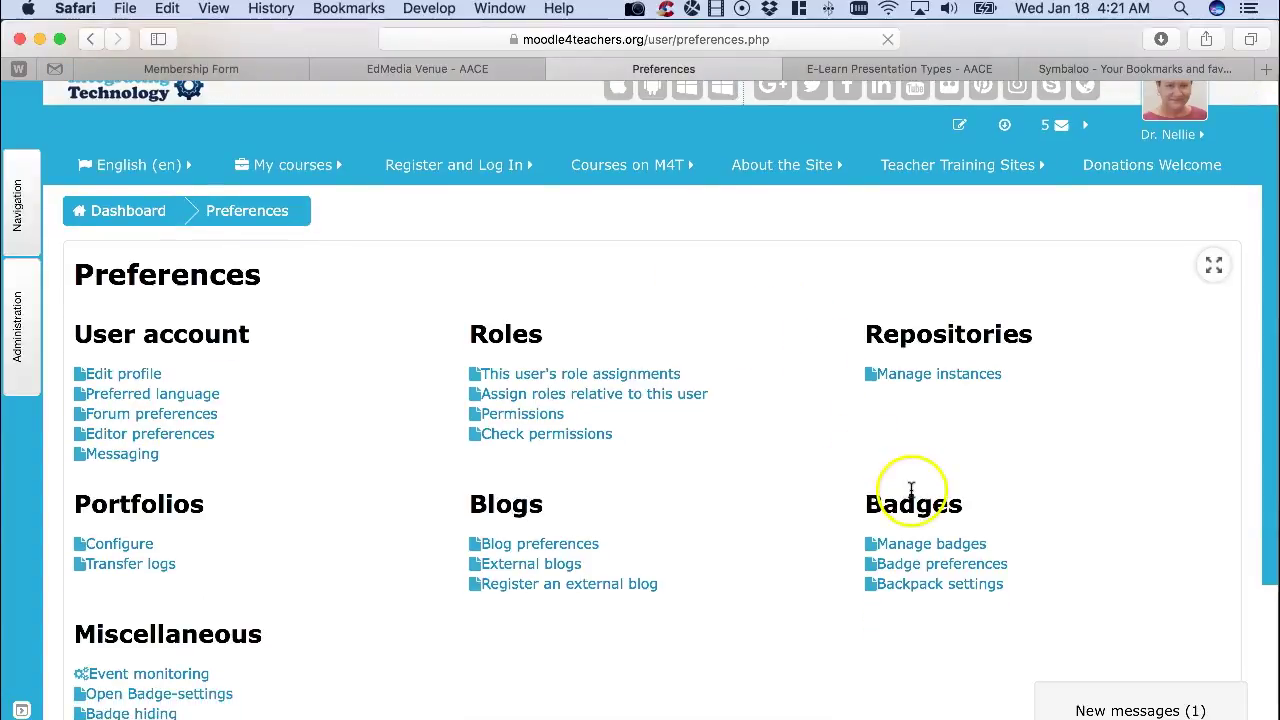
pyautogui.scroll(-3, 905, 490)
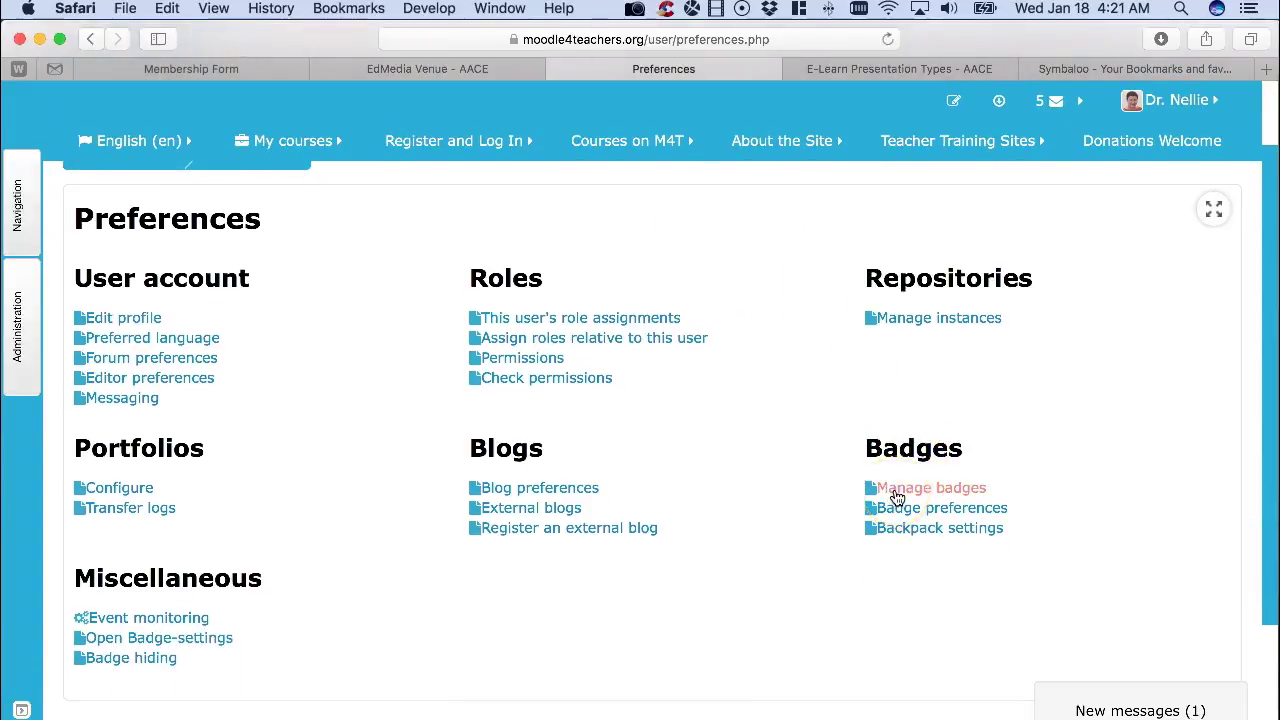
pyautogui.scroll(-3, 135, 555)
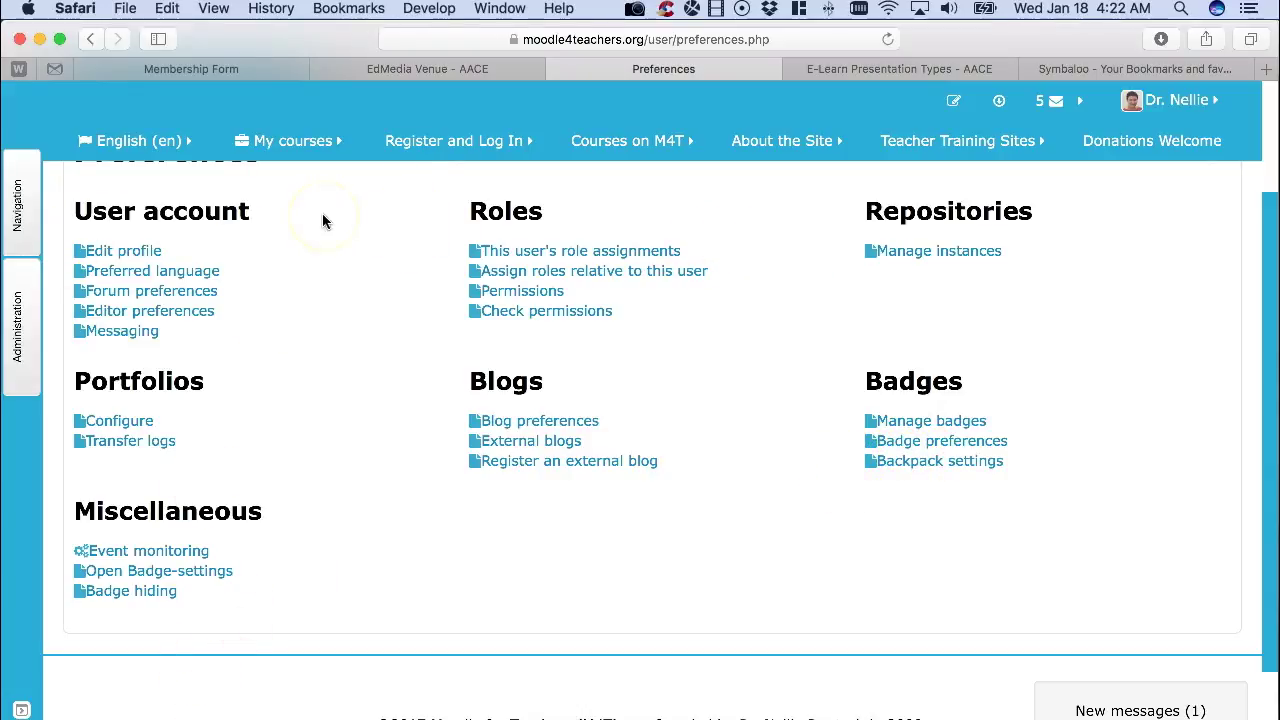
pyautogui.scroll(2, 323, 218)
pyautogui.scroll(3, 323, 215)
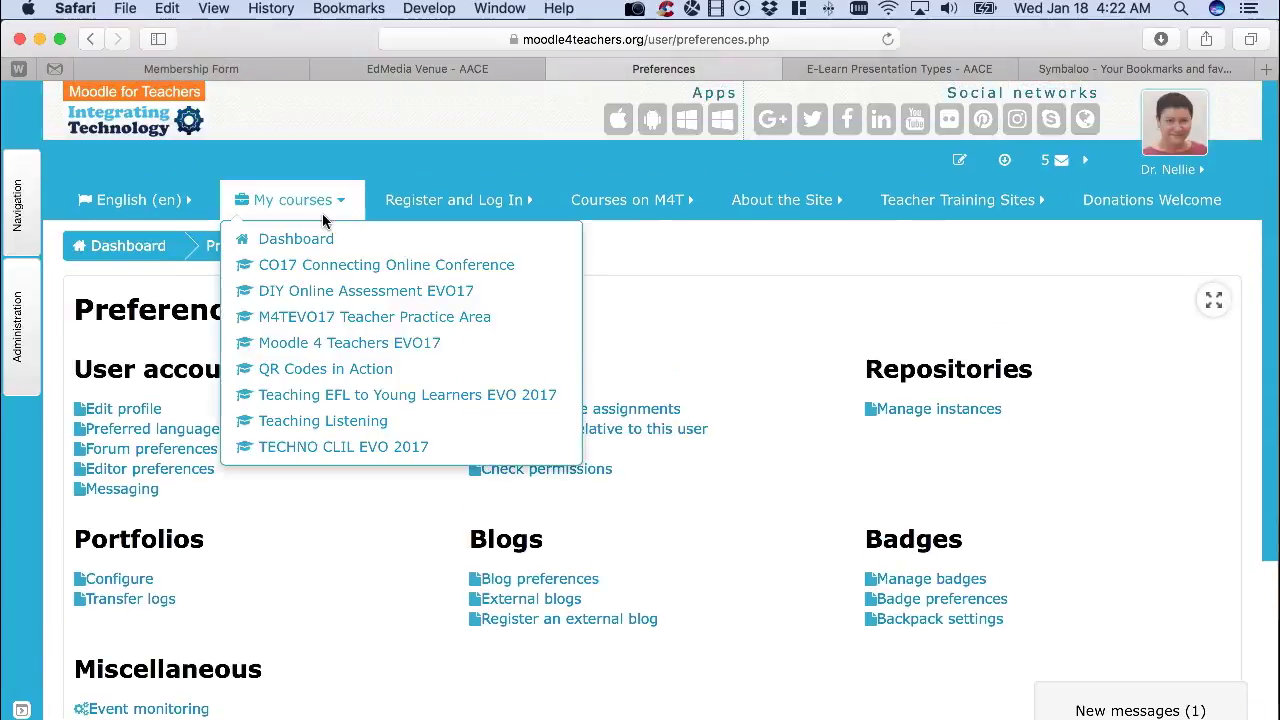
pyautogui.click(735, 212)
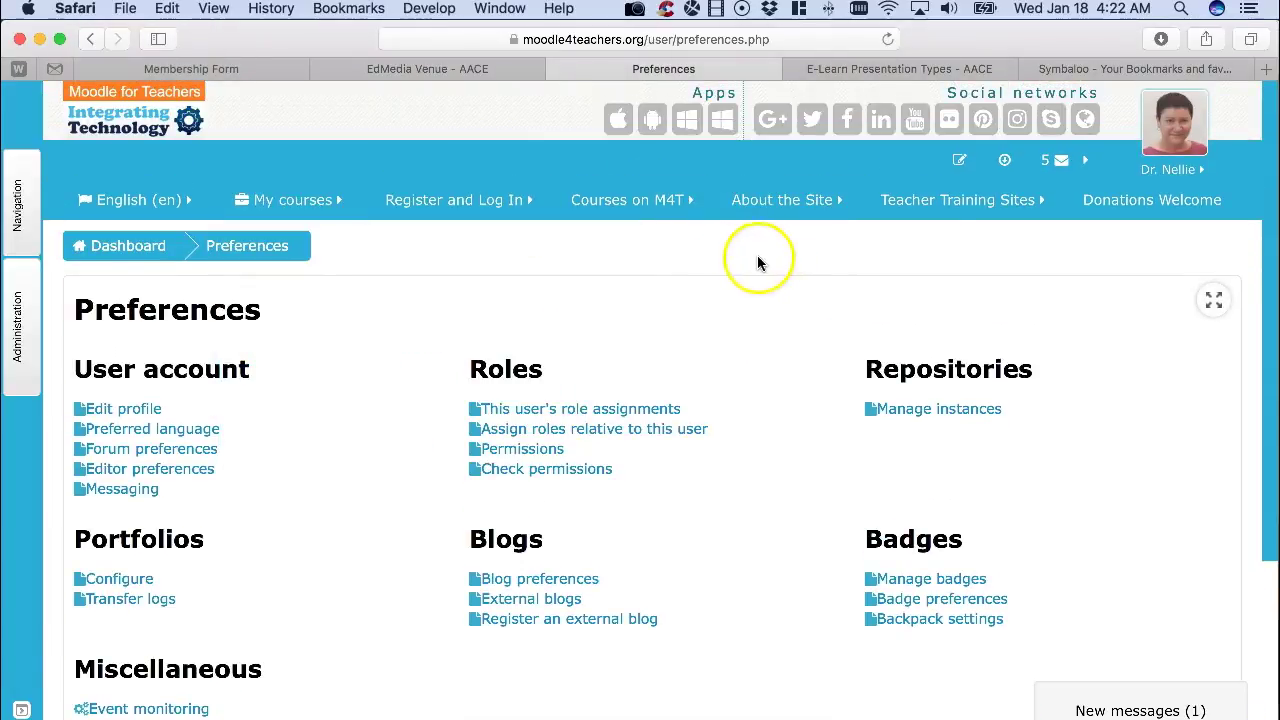